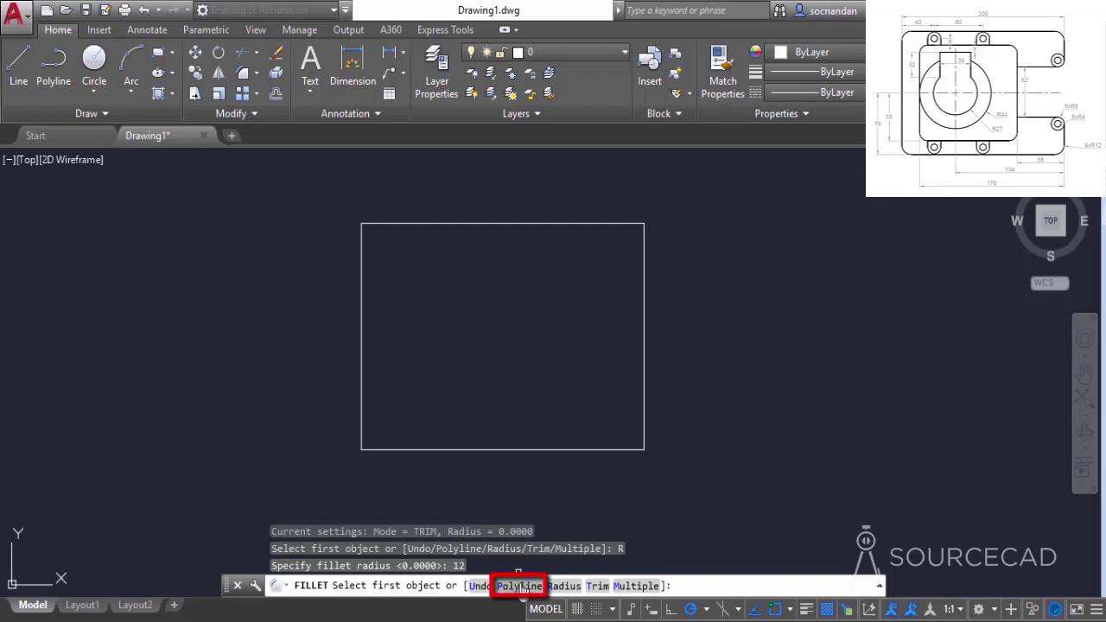
# - Round all four corners of the rectangle in one Fillet operation using its polyline option at radius 12
pyautogui.click(518, 586)
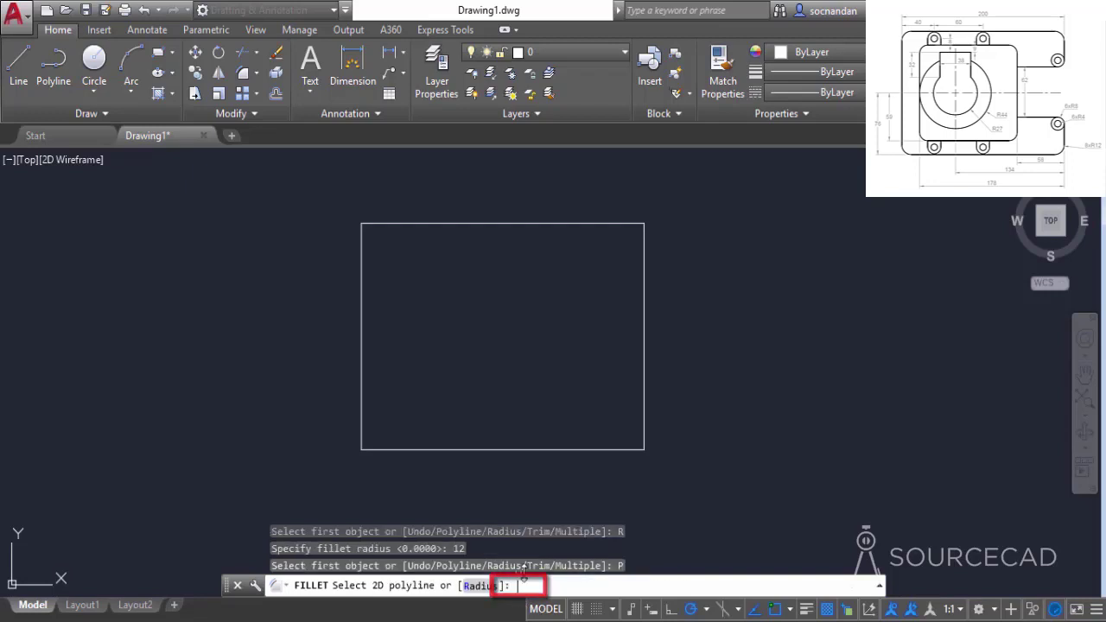
pyautogui.click(554, 450)
pyautogui.click(553, 450)
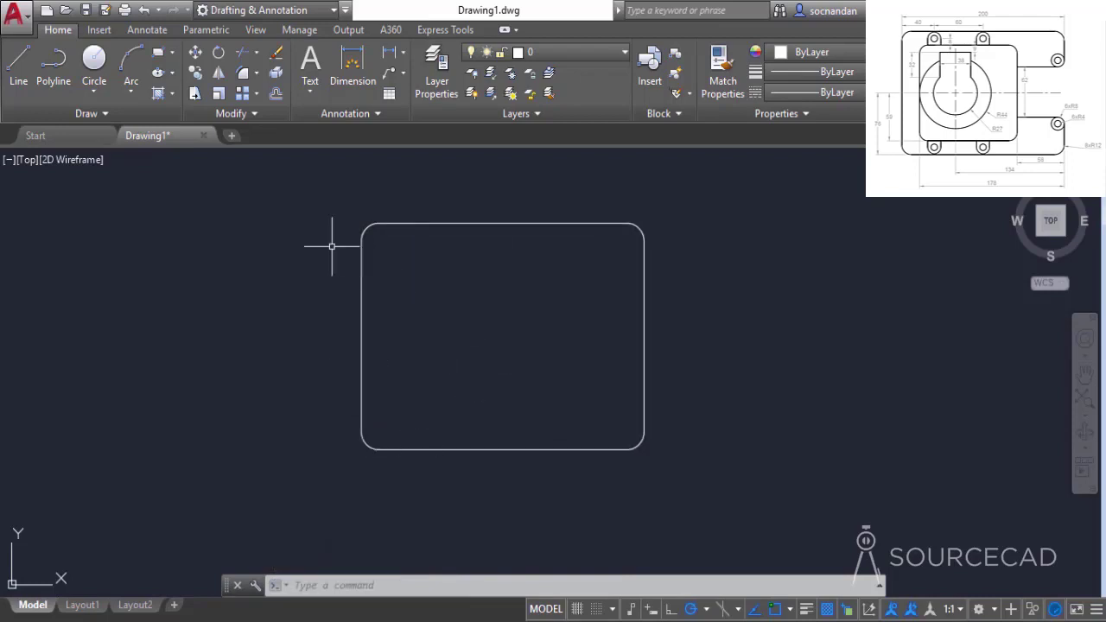
# - Draw a 120 by 118 rectangle in the empty space to the right of the rounded rectangle
pyautogui.click(159, 53)
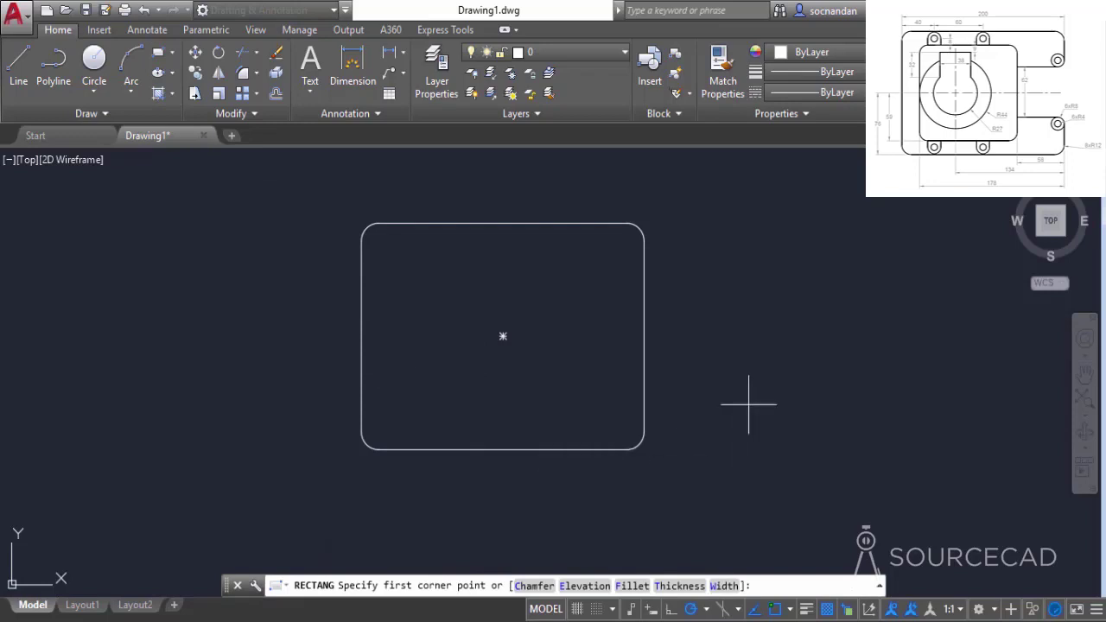
pyautogui.moveTo(747, 372); pyautogui.dragTo(596, 411, button='middle')
pyautogui.click(594, 437)
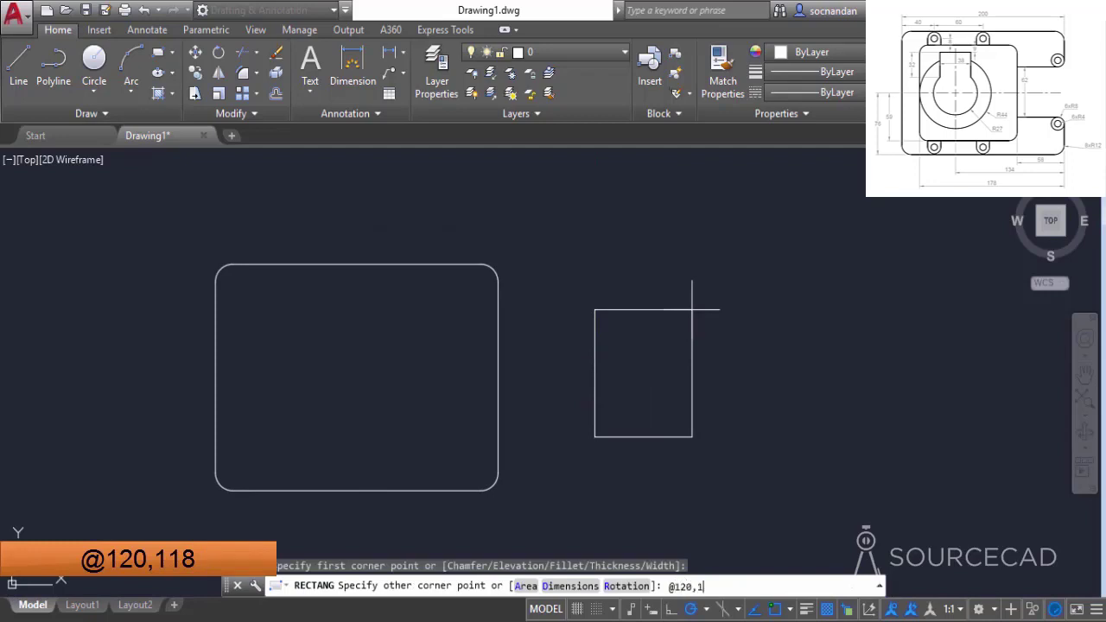
pyautogui.press('Return')
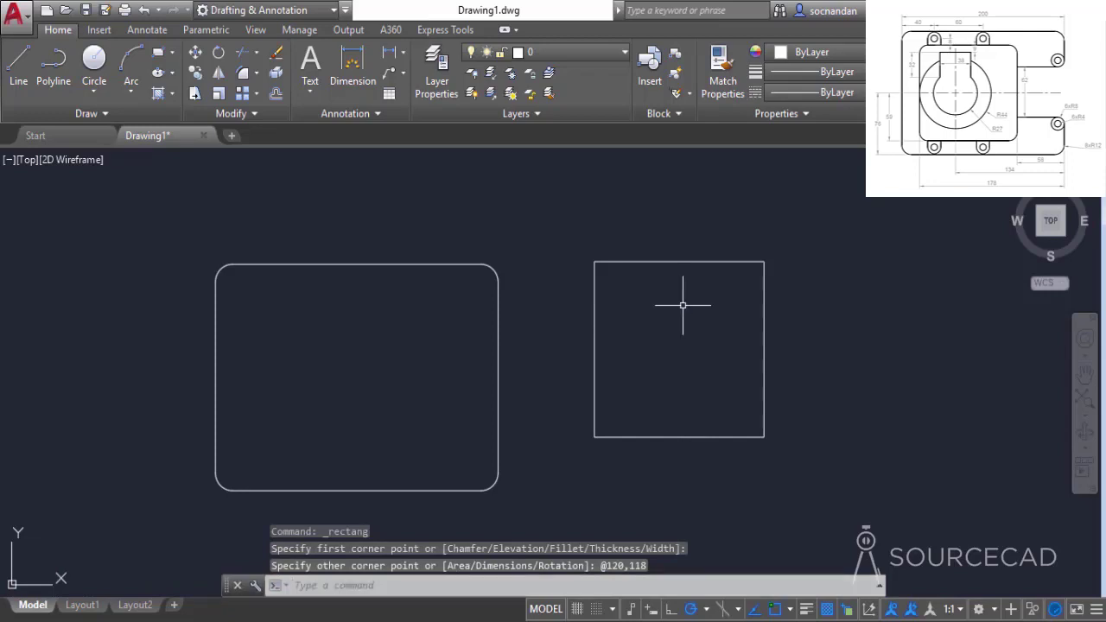
# - Fillet all corners of the 120 by 118 rectangle as a polyline with a radius of 12
pyautogui.click(243, 72)
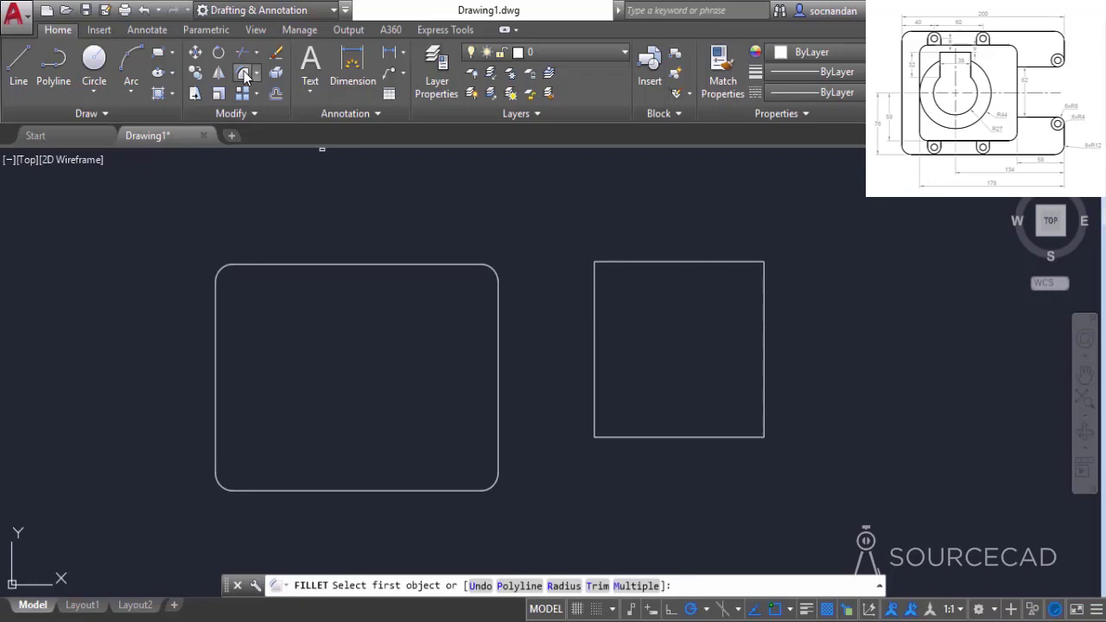
pyautogui.click(564, 587)
pyautogui.write('1')
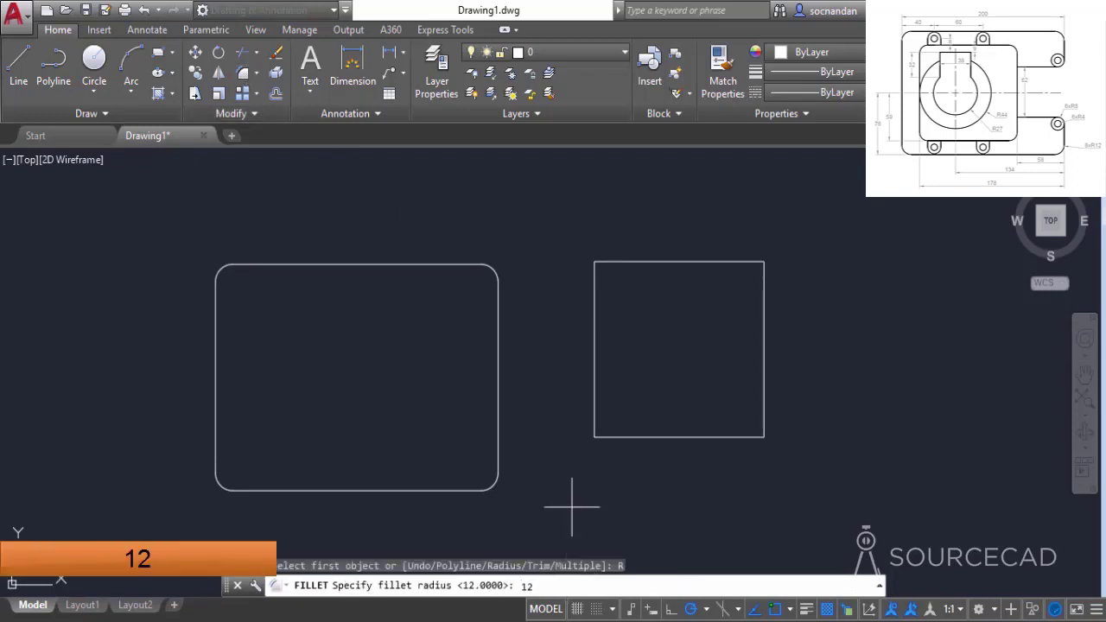
pyautogui.press('Return')
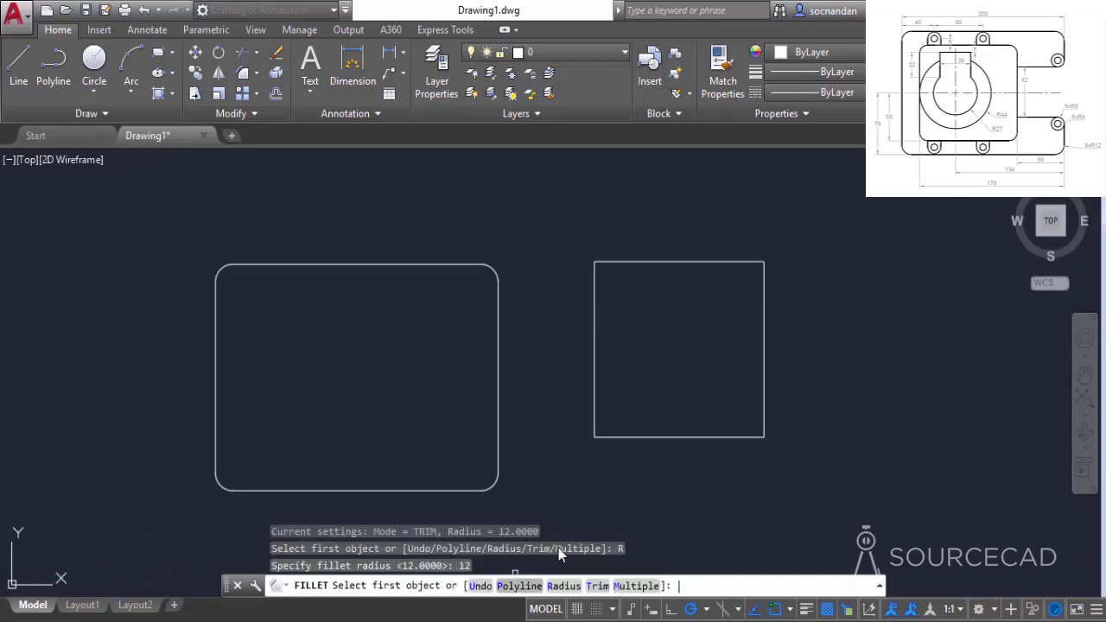
pyautogui.write('p')
pyautogui.press('Return')
pyautogui.click(662, 437)
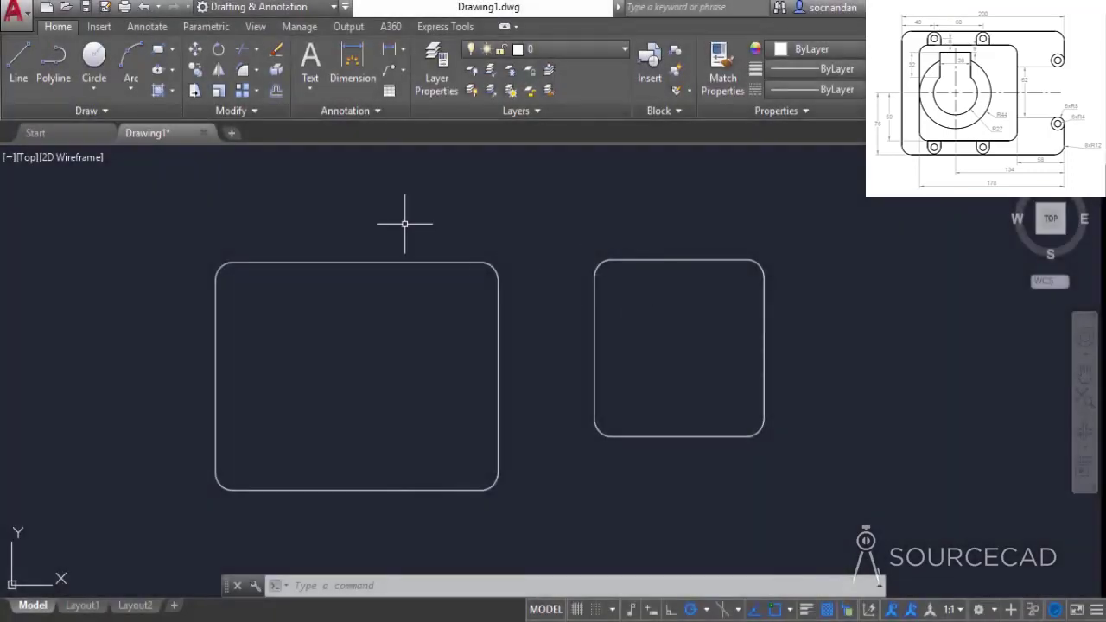
# - Draw a horizontal line 66 units long inward from the midpoint of the larger rectangle's left edge
pyautogui.click(18, 62)
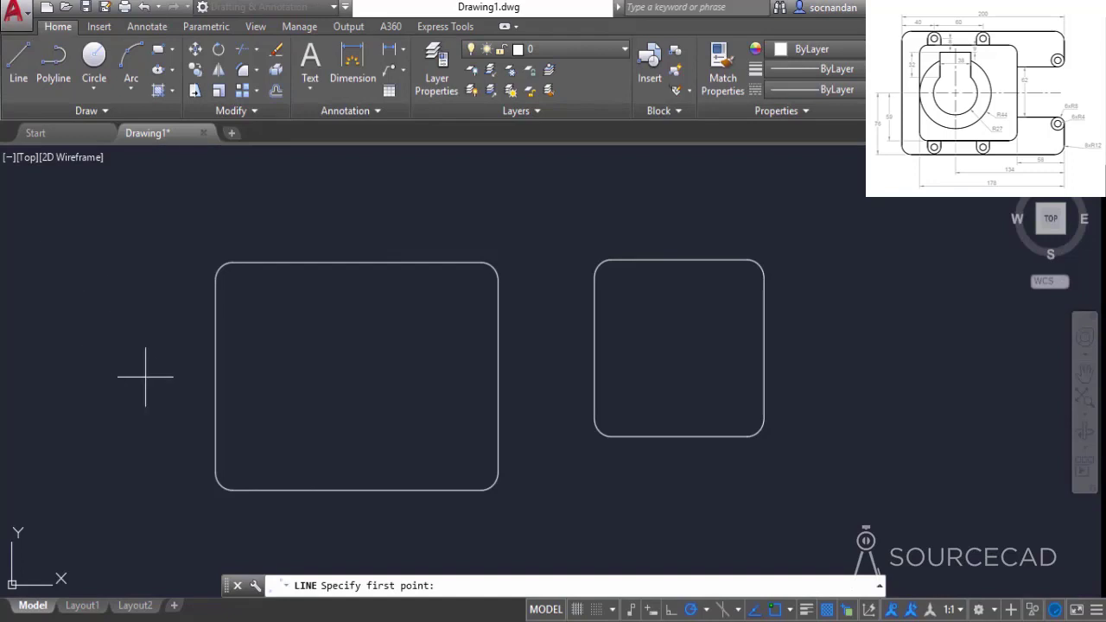
pyautogui.click(215, 376)
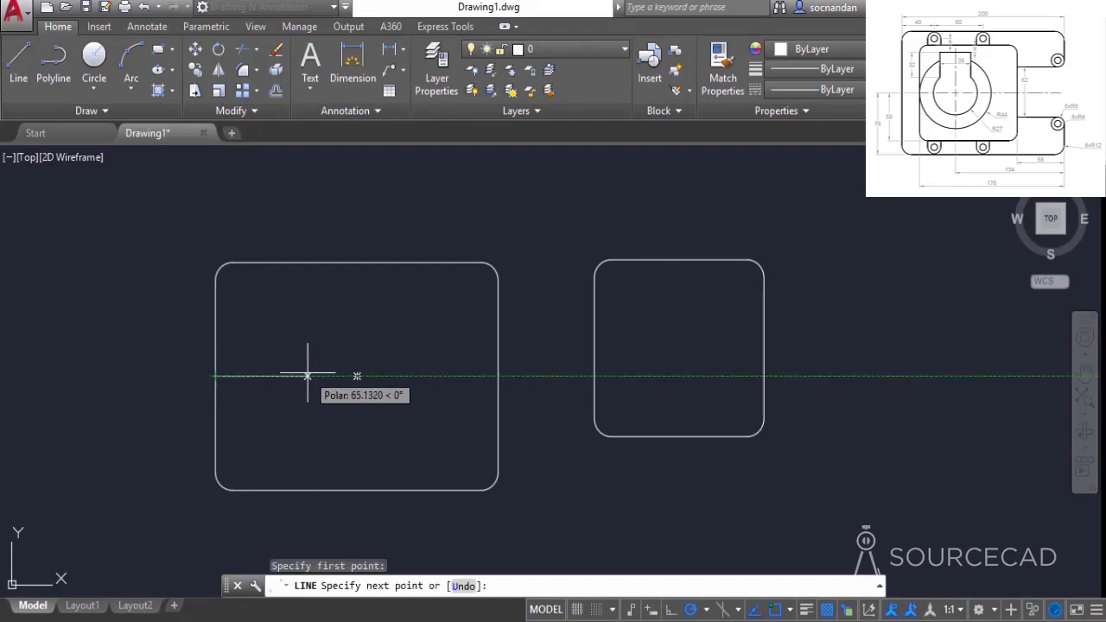
pyautogui.write('66')
pyautogui.press('Return')
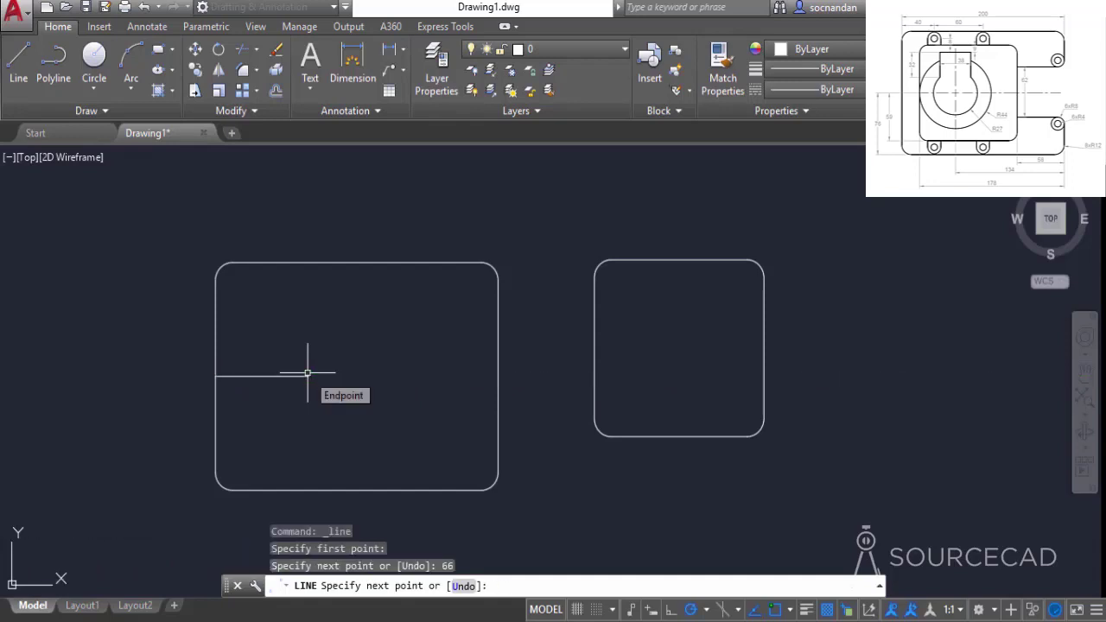
pyautogui.press('Return')
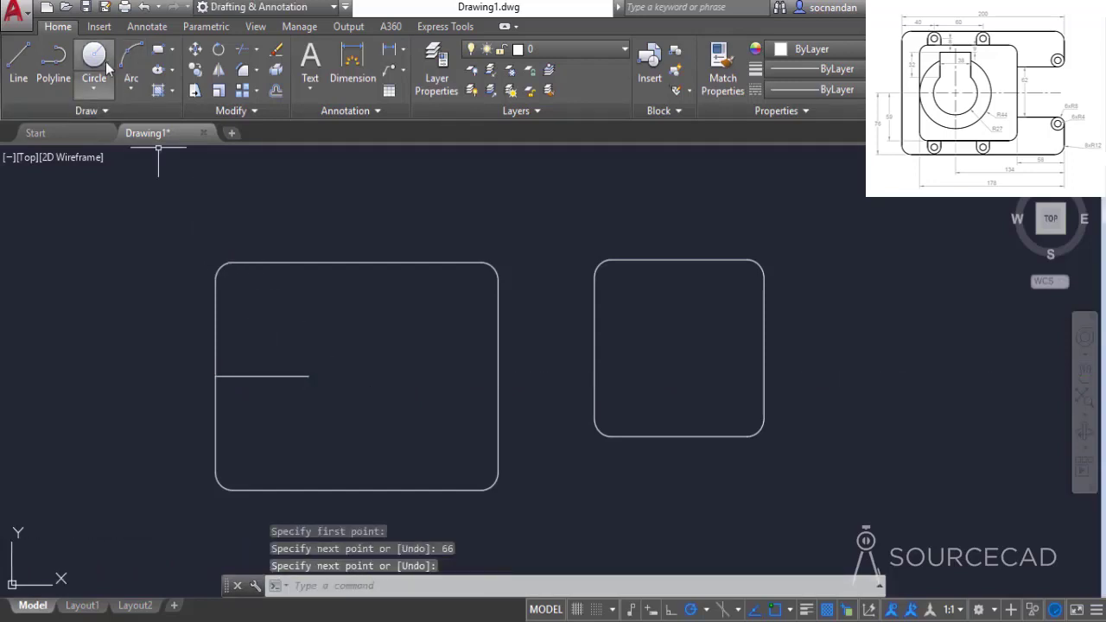
# - Draw two concentric circles with radii 27 and 44 centred on the inner end of the 66-unit line
pyautogui.click(94, 59)
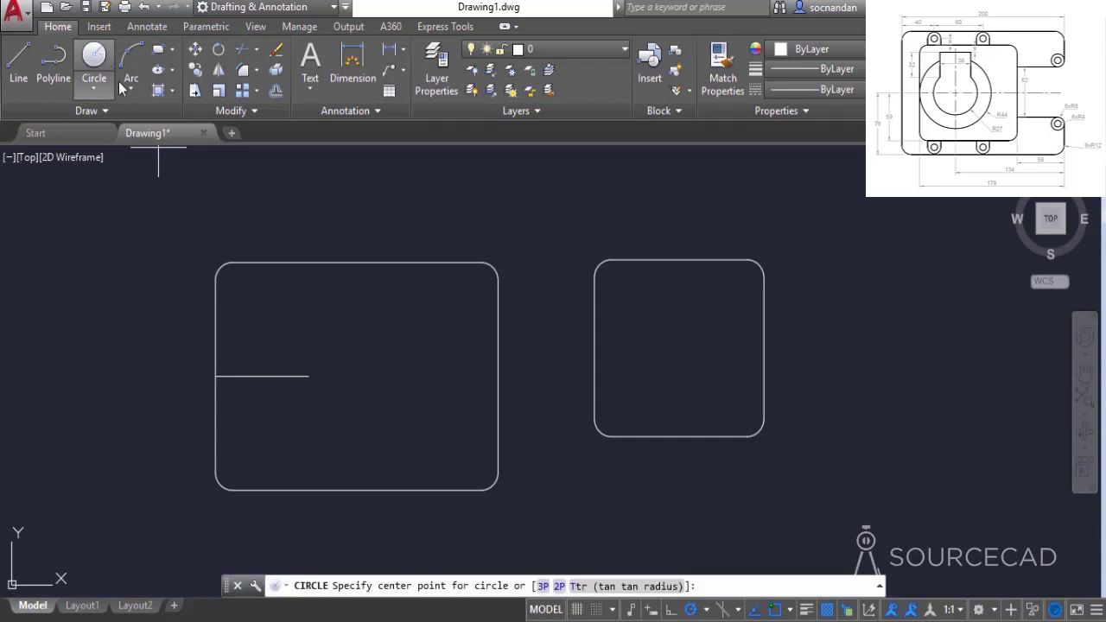
pyautogui.click(310, 376)
pyautogui.write('27')
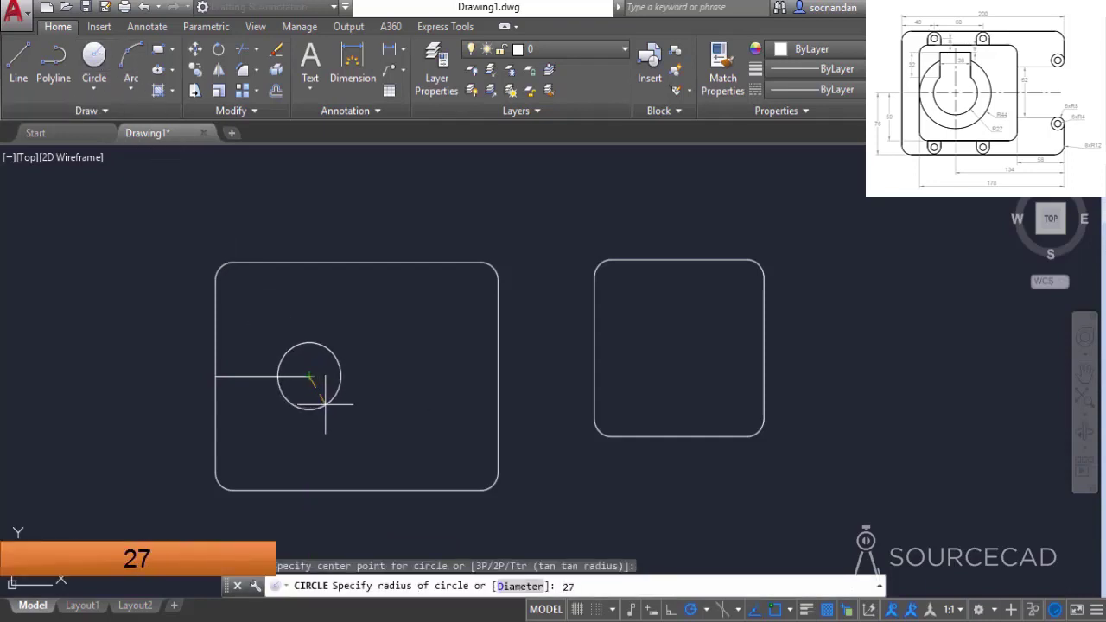
pyautogui.press('Return')
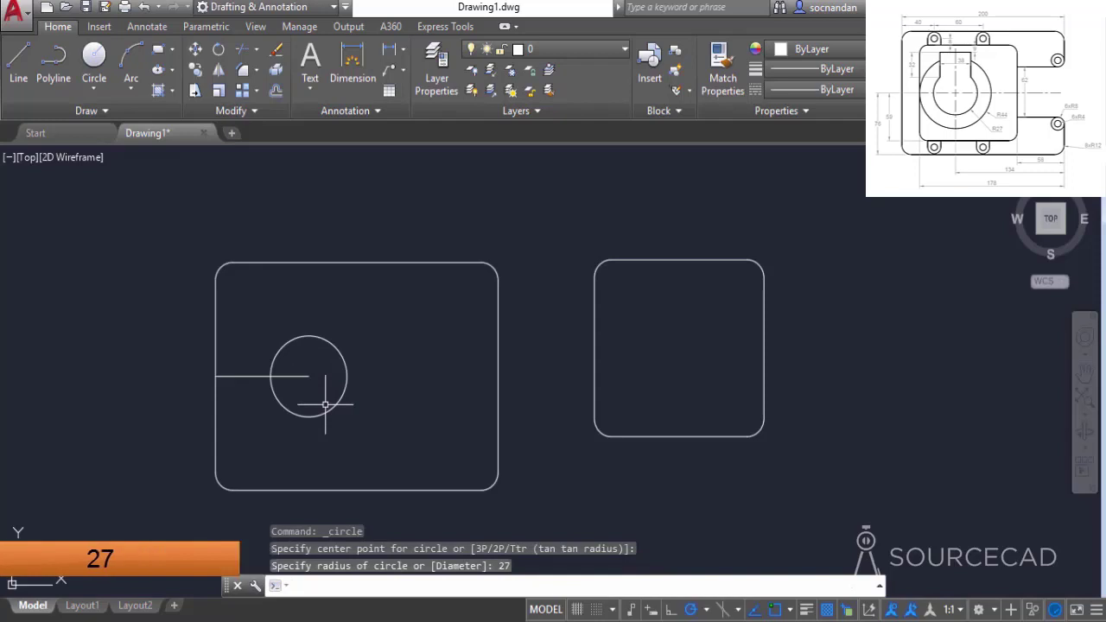
pyautogui.press('Return')
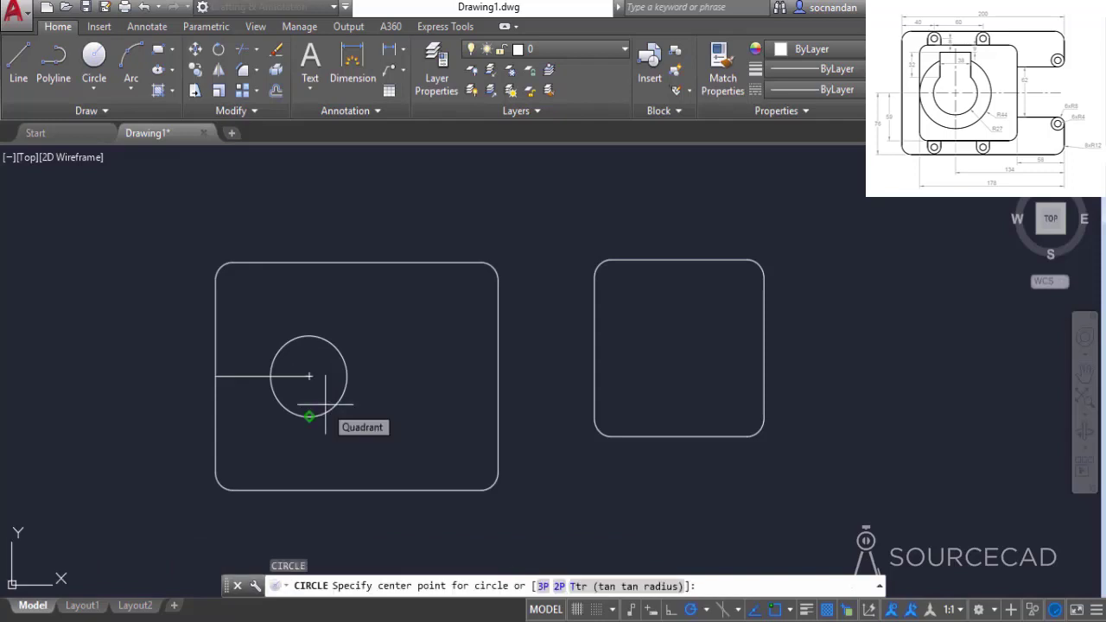
pyautogui.click(310, 378)
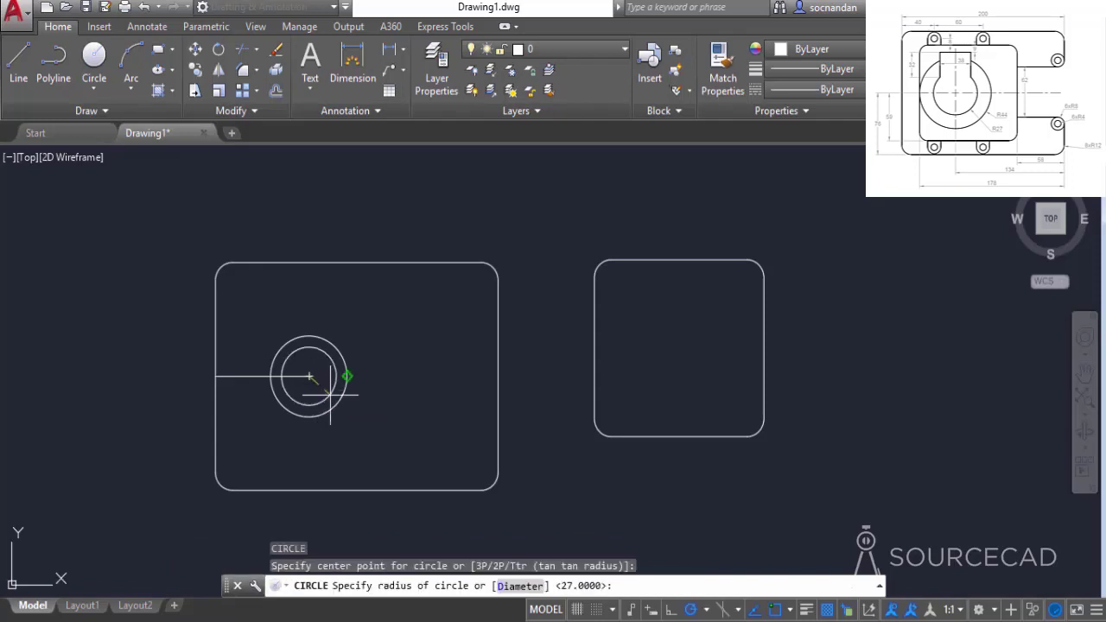
pyautogui.write('44')
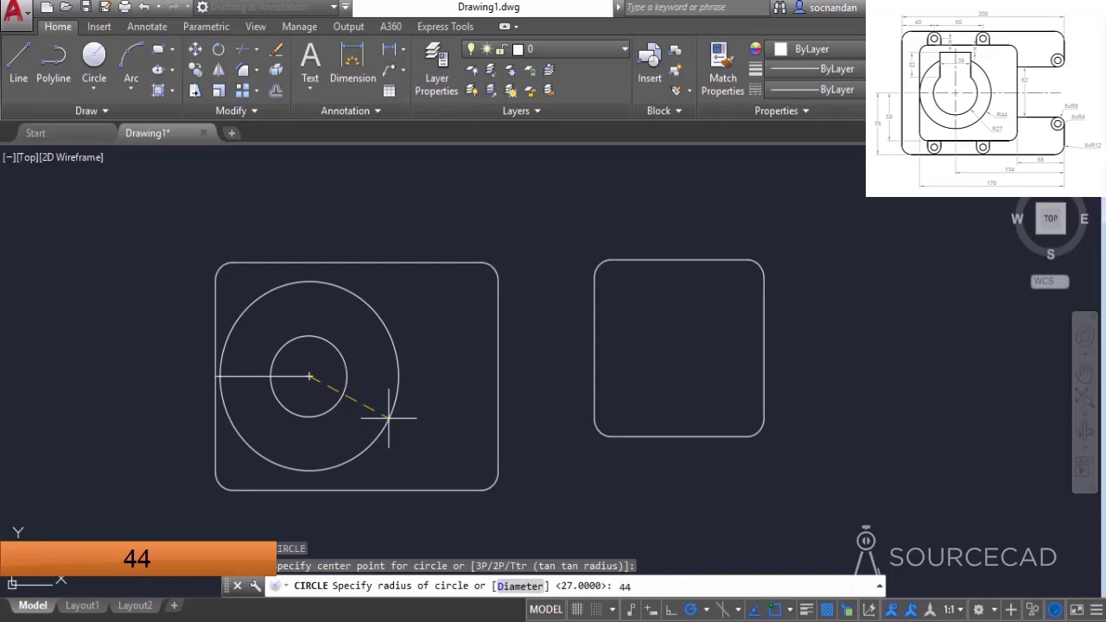
pyautogui.press('Return')
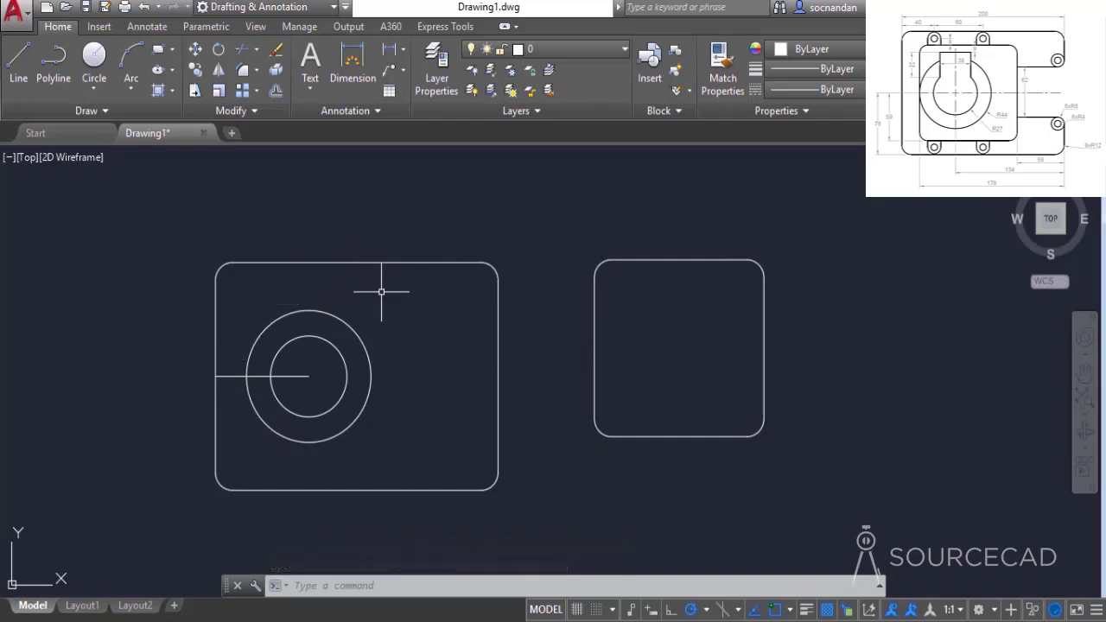
# - Move the smaller rounded rectangle from its left edge midpoint to the left quadrant of the radius 44 circle
pyautogui.click(195, 49)
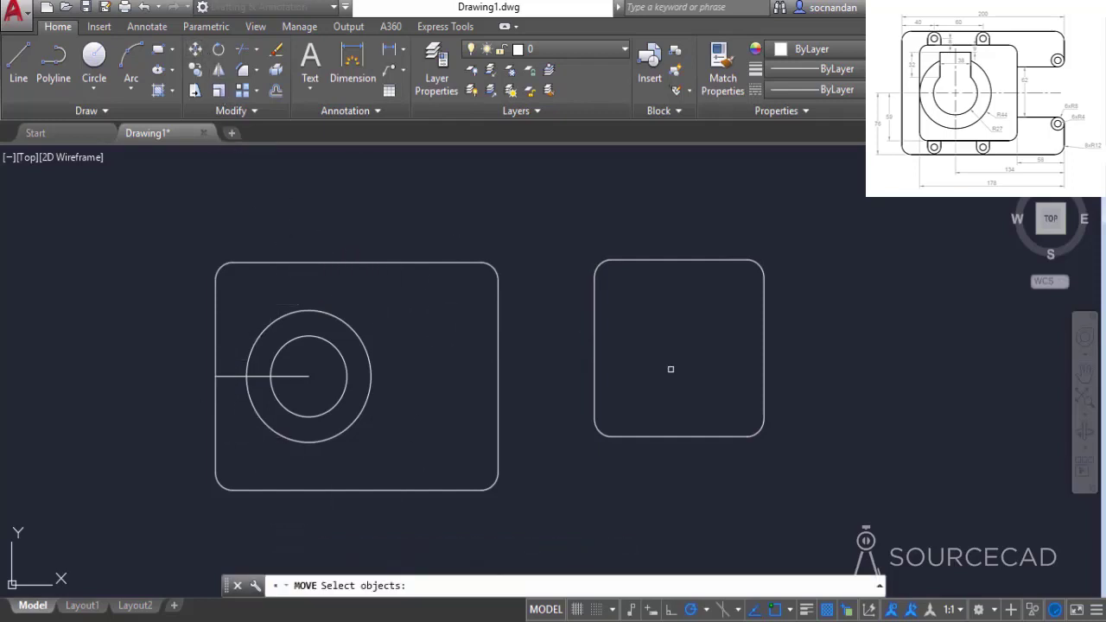
pyautogui.click(668, 368)
pyautogui.click(564, 246)
pyautogui.press('Return')
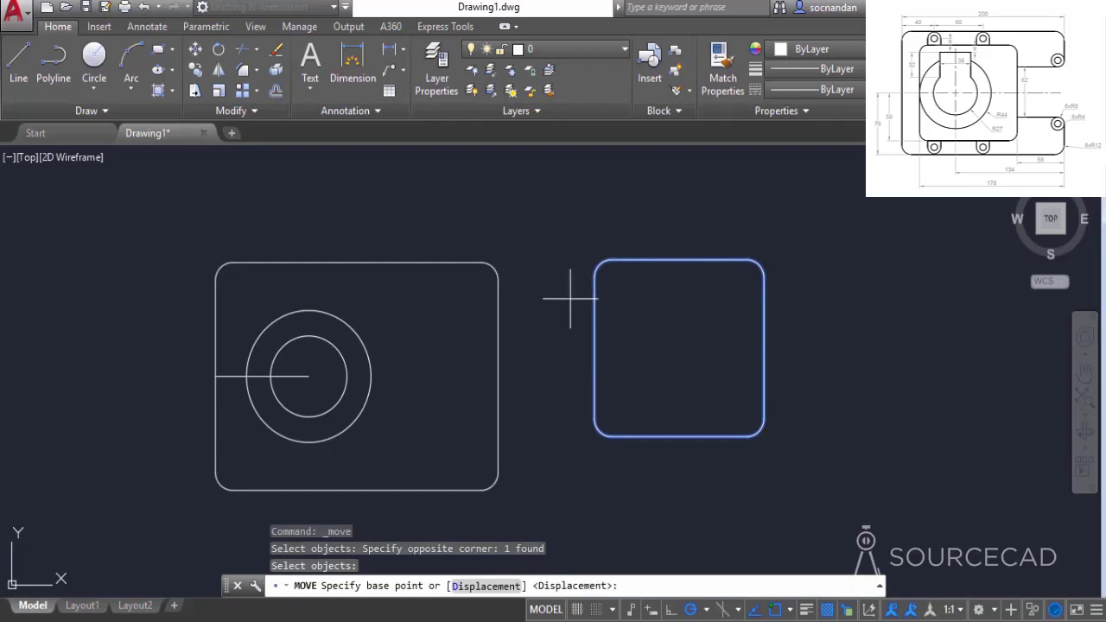
pyautogui.click(594, 348)
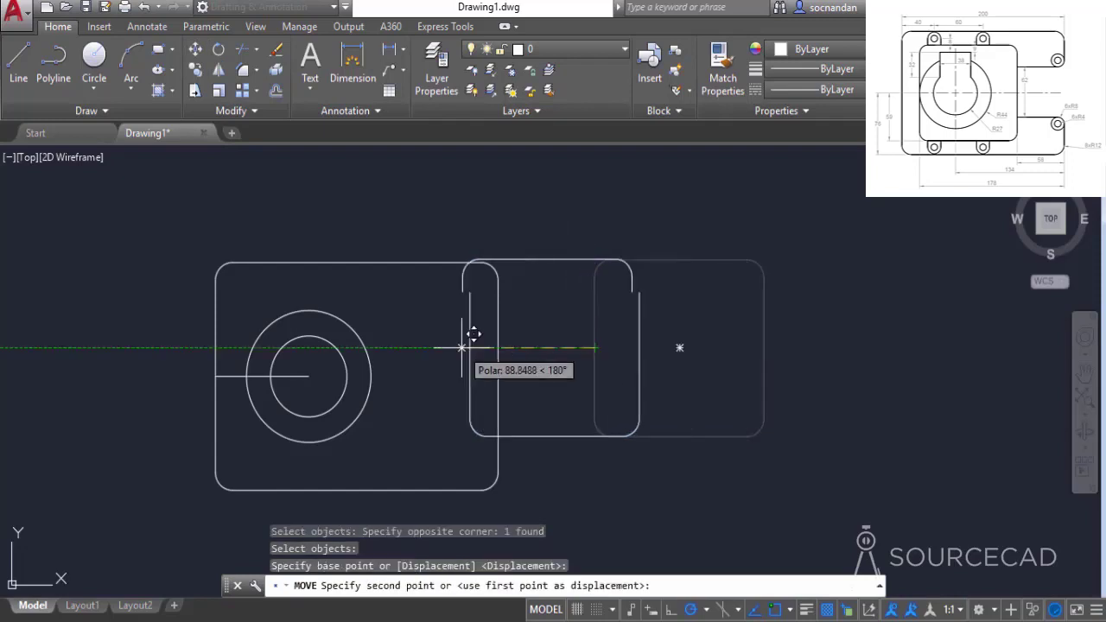
pyautogui.click(247, 376)
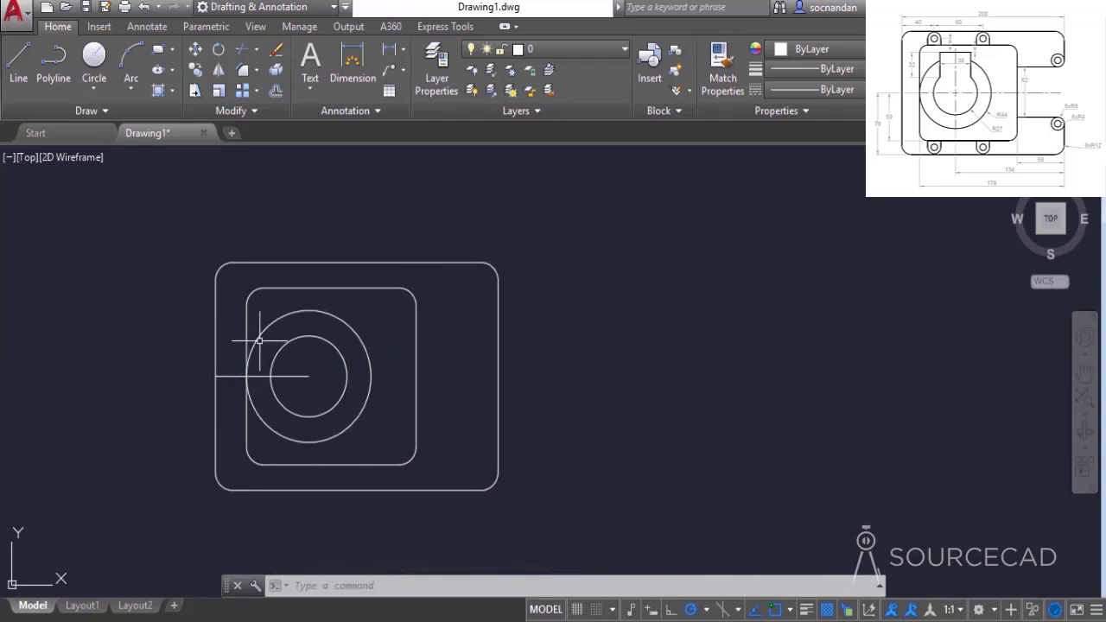
# - Erase the horizontal construction line between the outer rectangle's left edge and the circles' centre
pyautogui.click(248, 376)
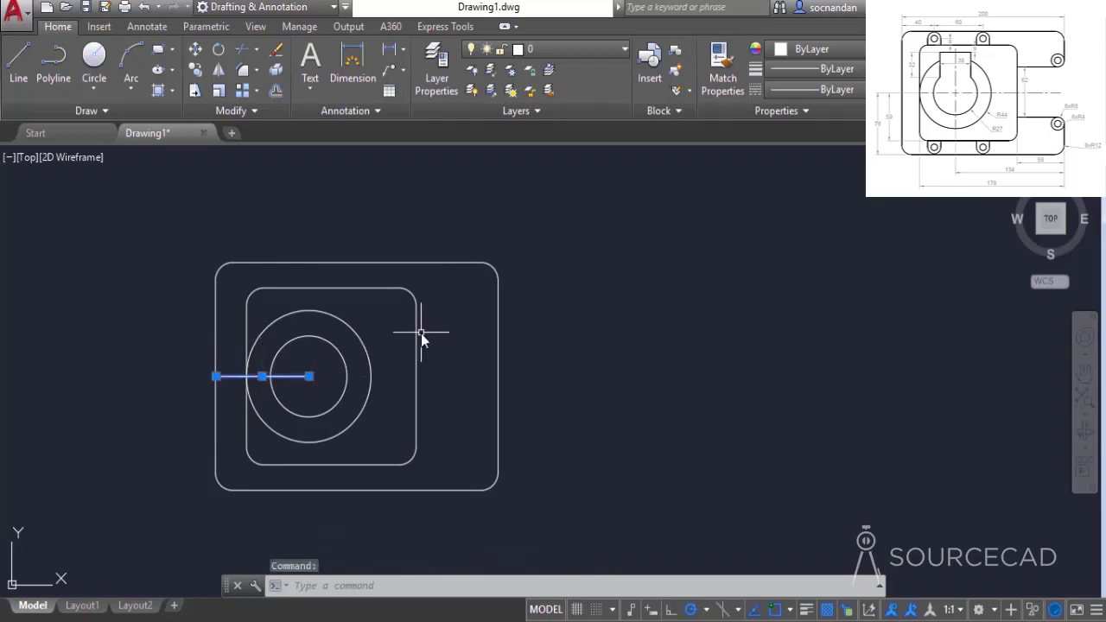
pyautogui.rightClick(421, 337)
pyautogui.click(482, 309)
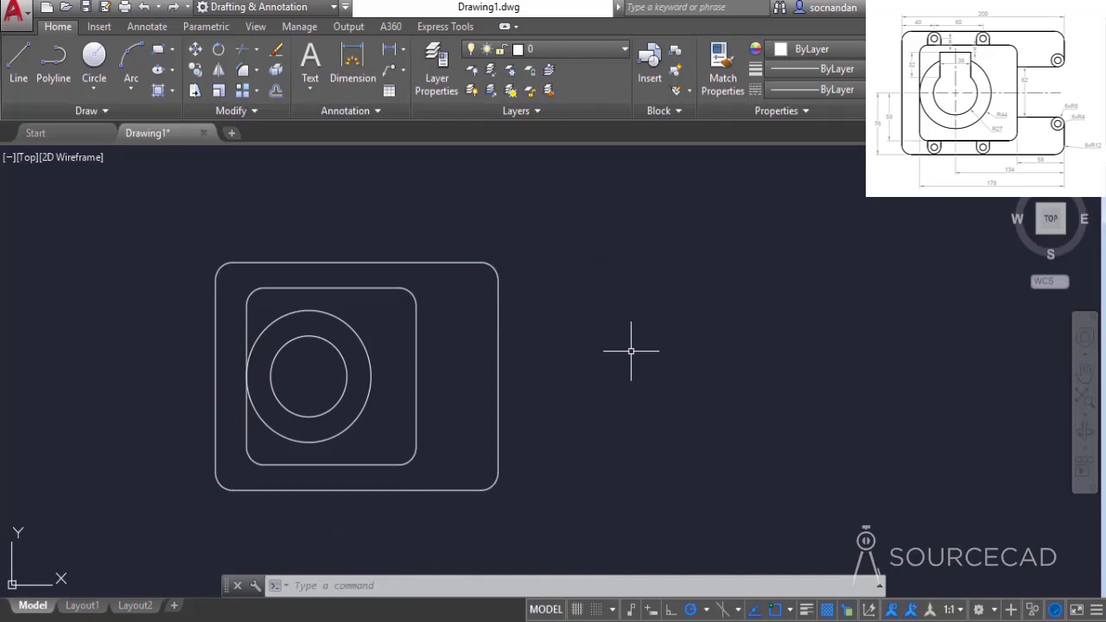
# - Draw a 38 by 32 rectangle in the empty space to the right of the outer plate outline
pyautogui.click(158, 50)
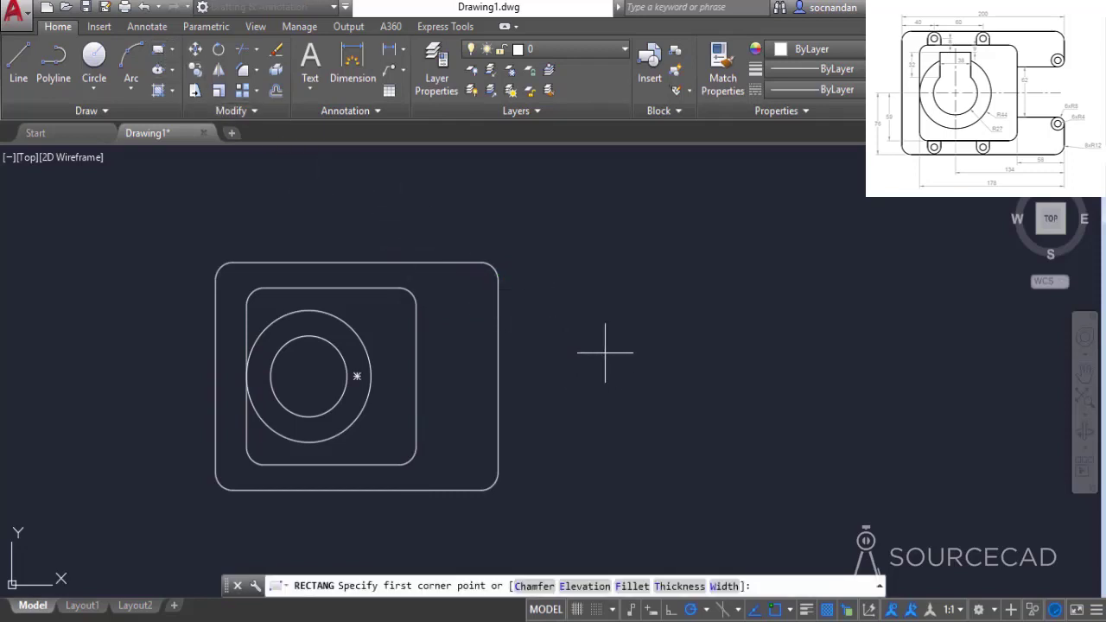
pyautogui.click(605, 383)
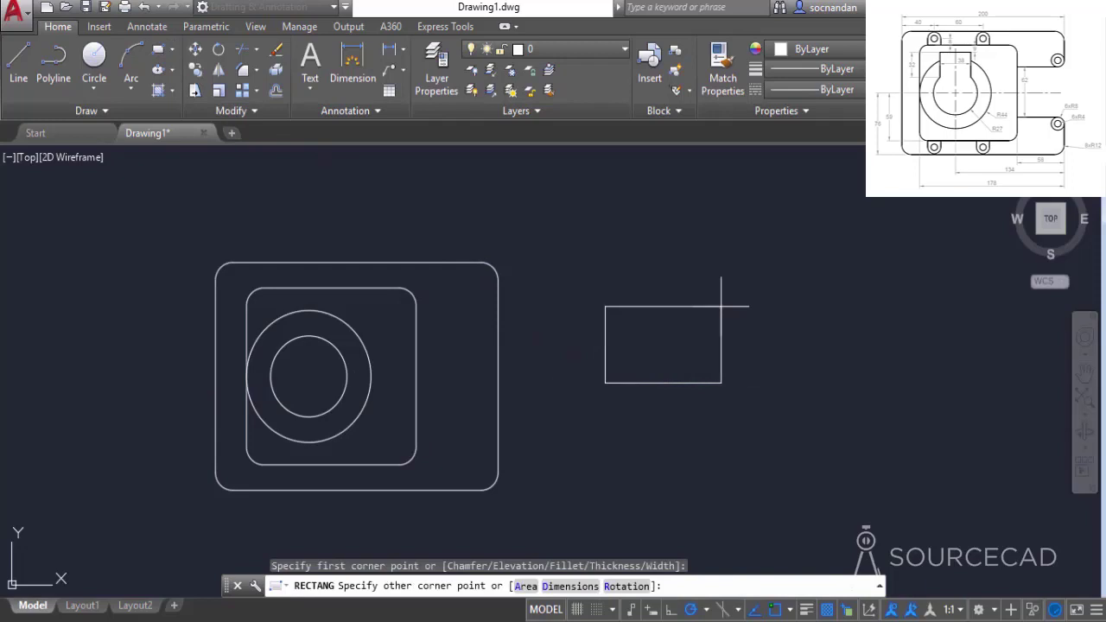
pyautogui.press('F8')
pyautogui.write('@38,')
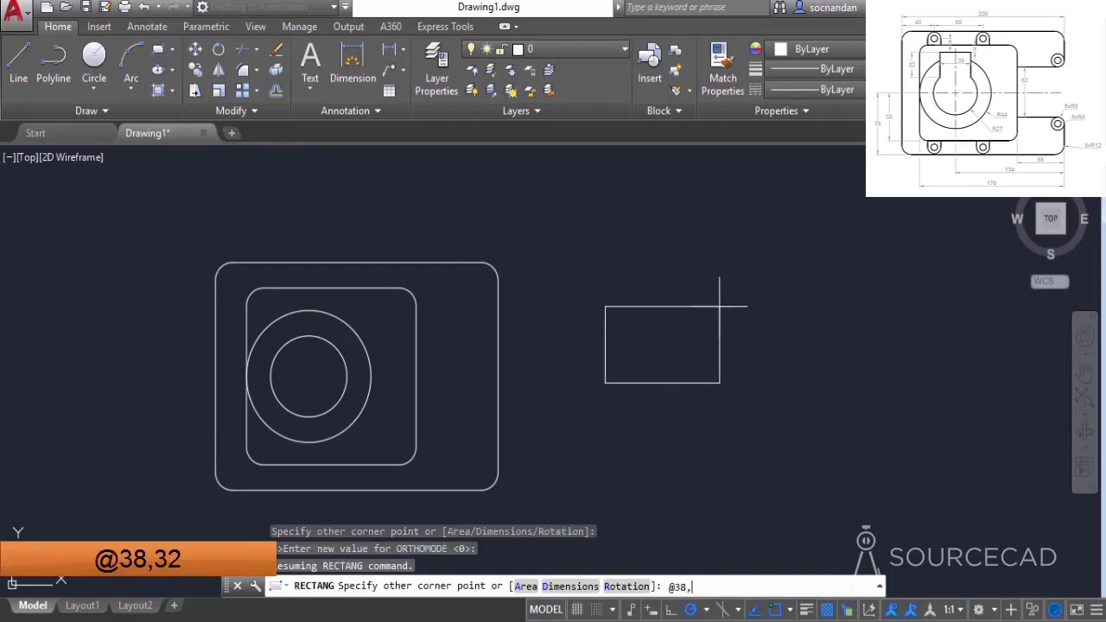
pyautogui.write('32')
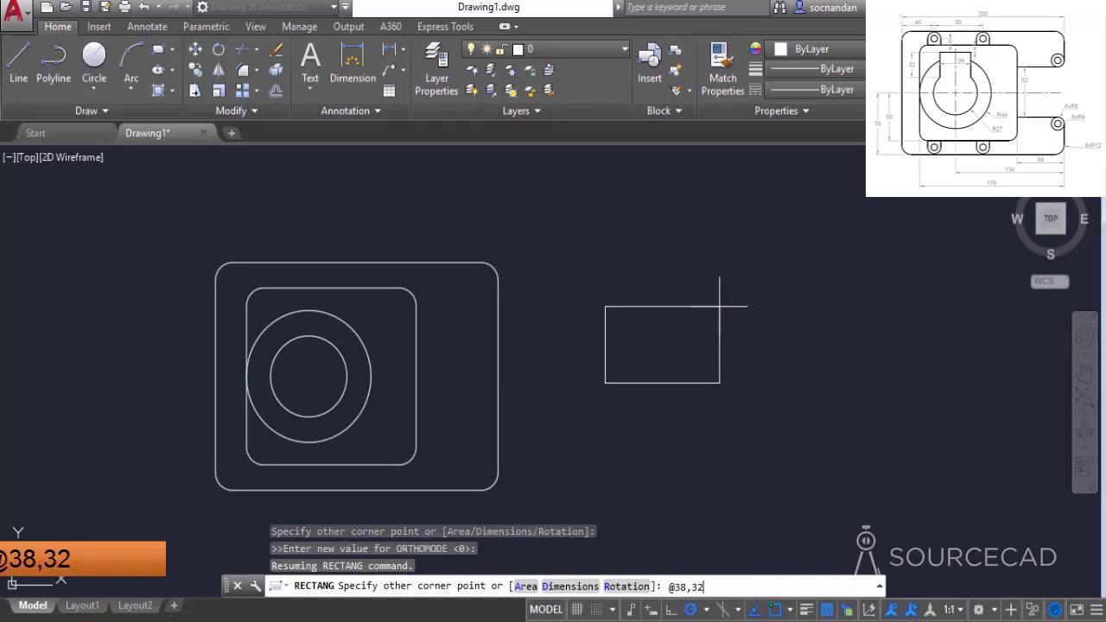
pyautogui.press('Return')
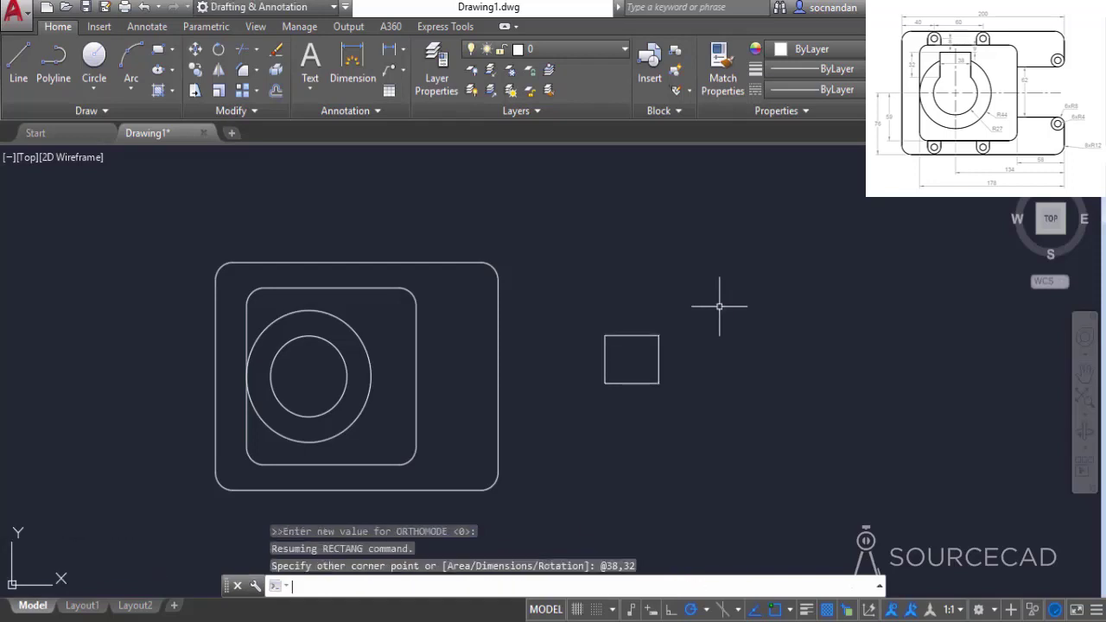
# - Move the 38 by 32 rectangle from its bottom edge midpoint to the top quadrant of the radius 27 circle
pyautogui.click(686, 350)
pyautogui.click(638, 284)
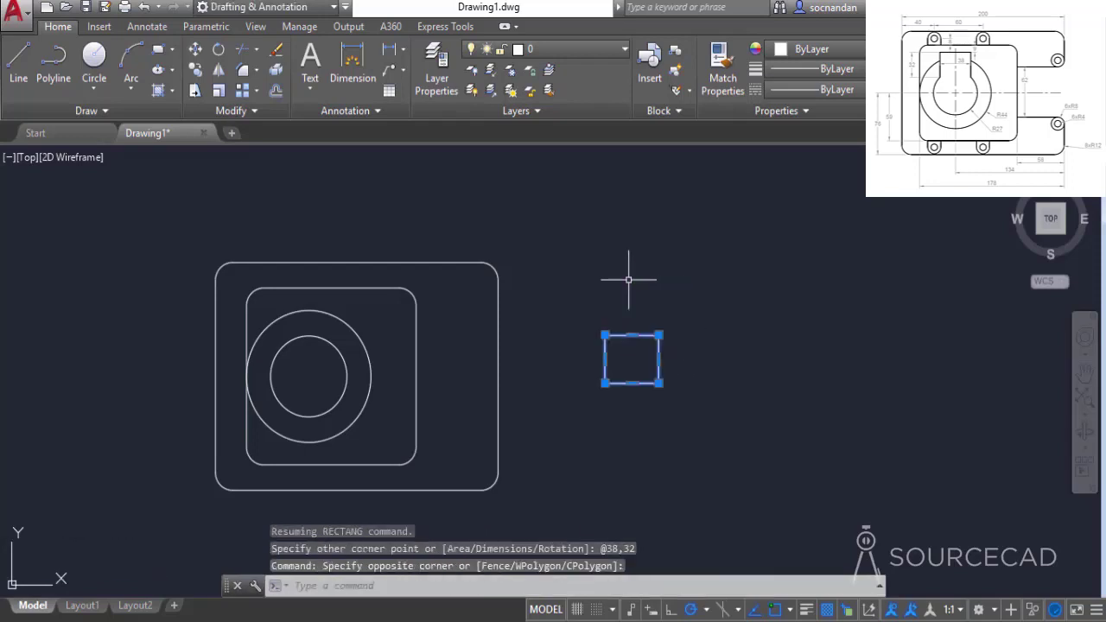
pyautogui.click(195, 49)
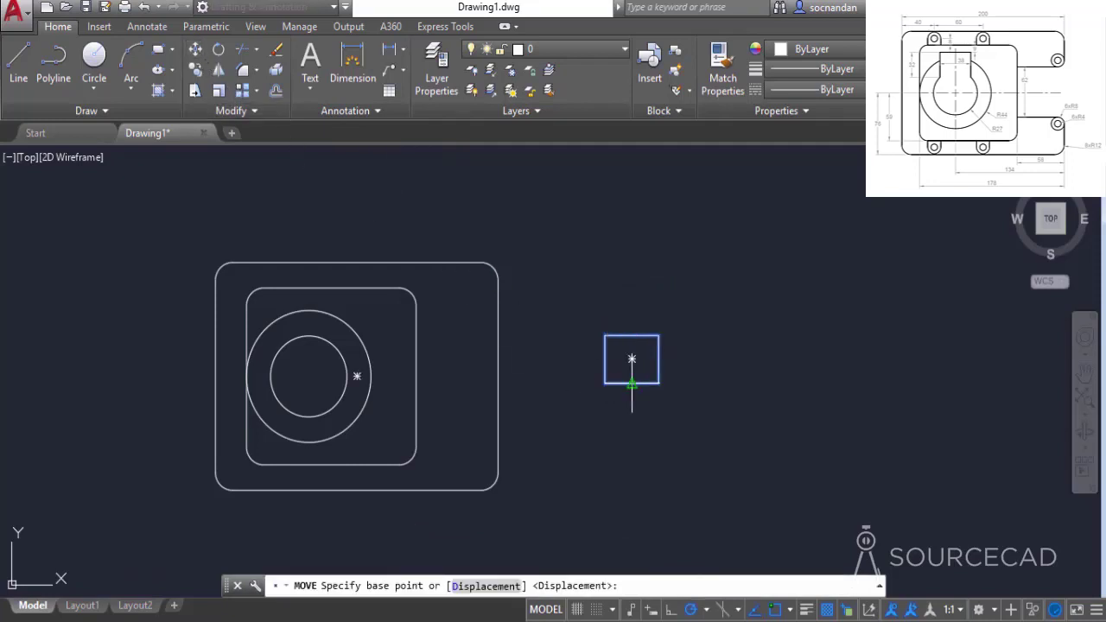
pyautogui.click(632, 383)
pyautogui.click(310, 337)
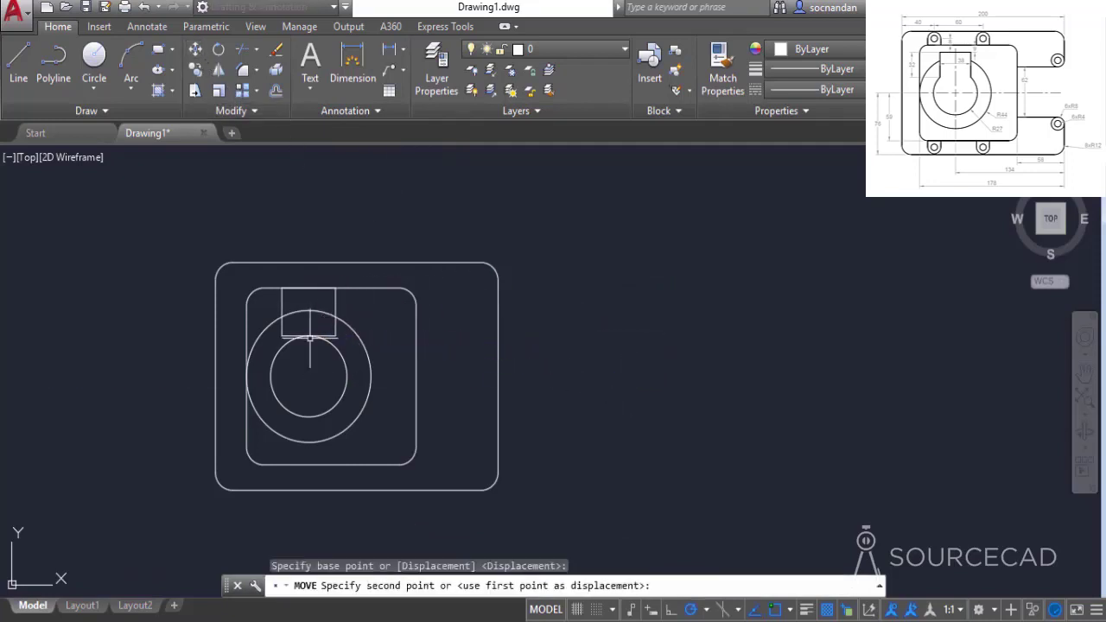
pyautogui.moveTo(337, 337); pyautogui.dragTo(411, 345, button='middle')
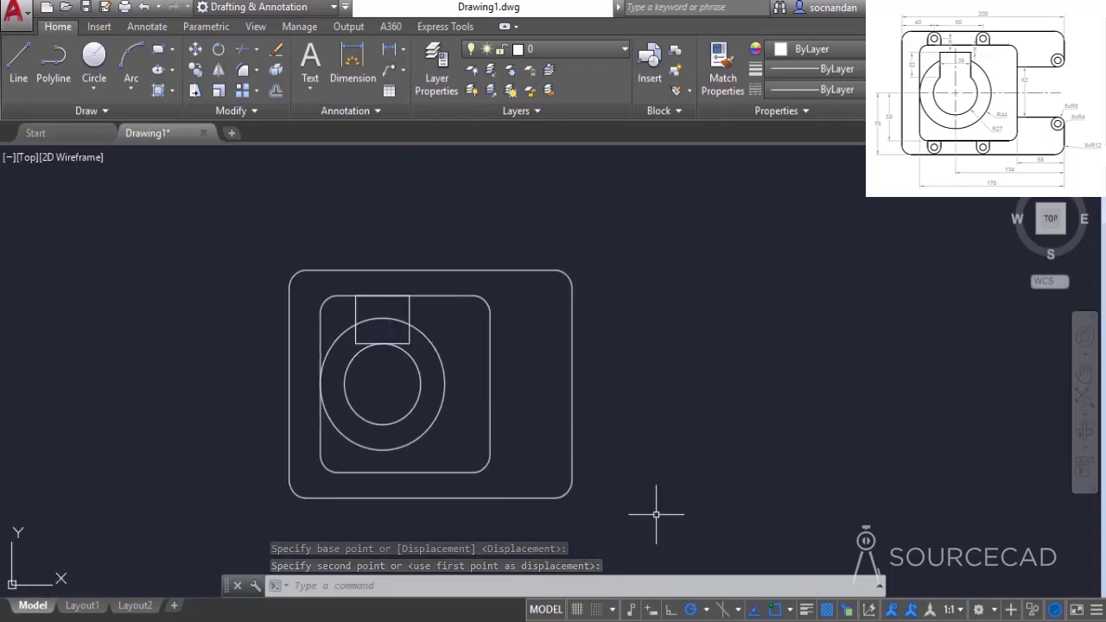
pyautogui.click(792, 609)
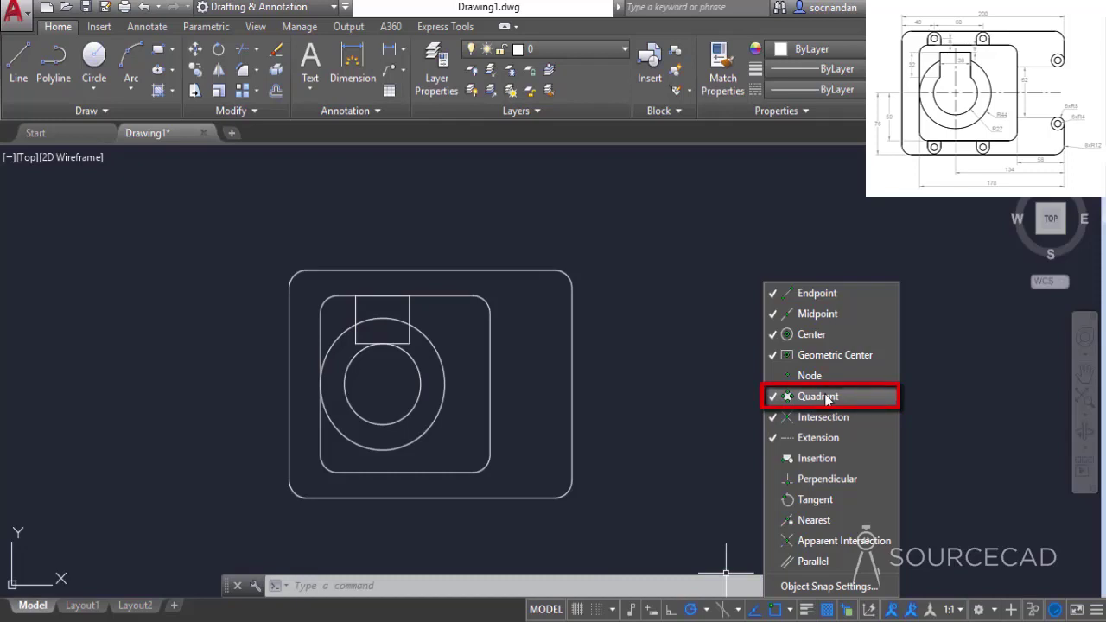
pyautogui.click(691, 447)
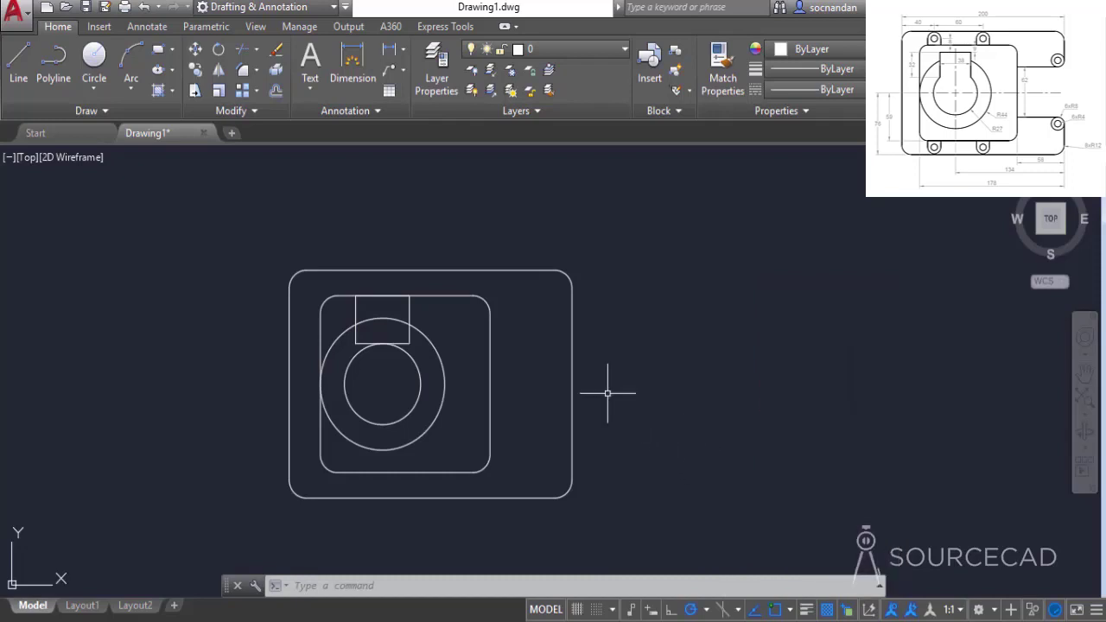
# - Move the 38 by 32 rectangle straight down by its bottom-right corner until that corner lies on the radius 27 circle
pyautogui.click(195, 49)
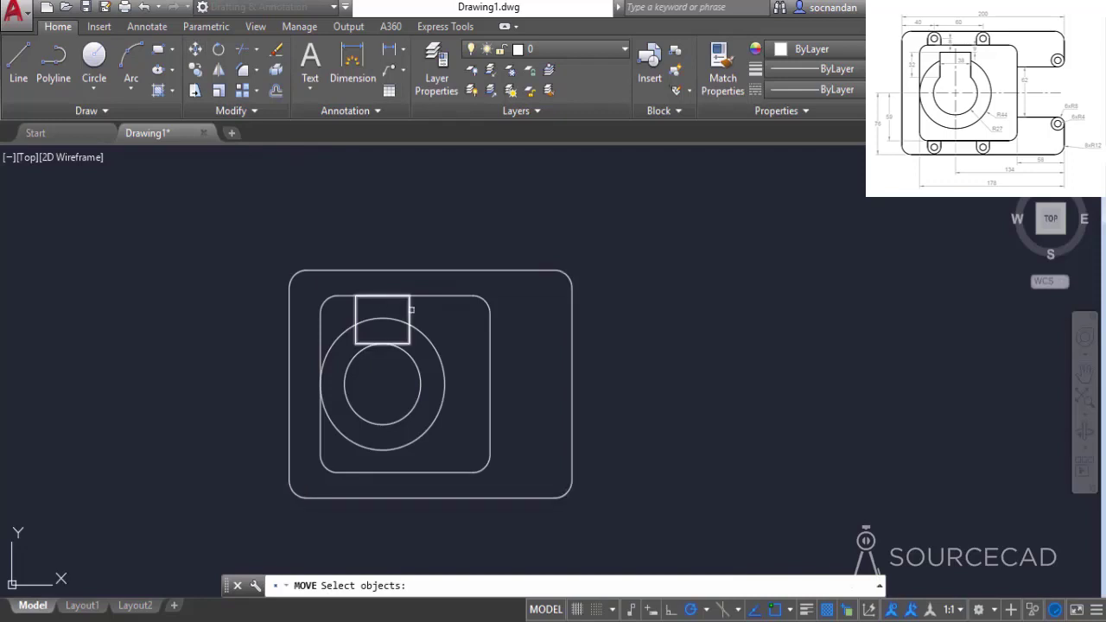
pyautogui.click(409, 310)
pyautogui.press('Return')
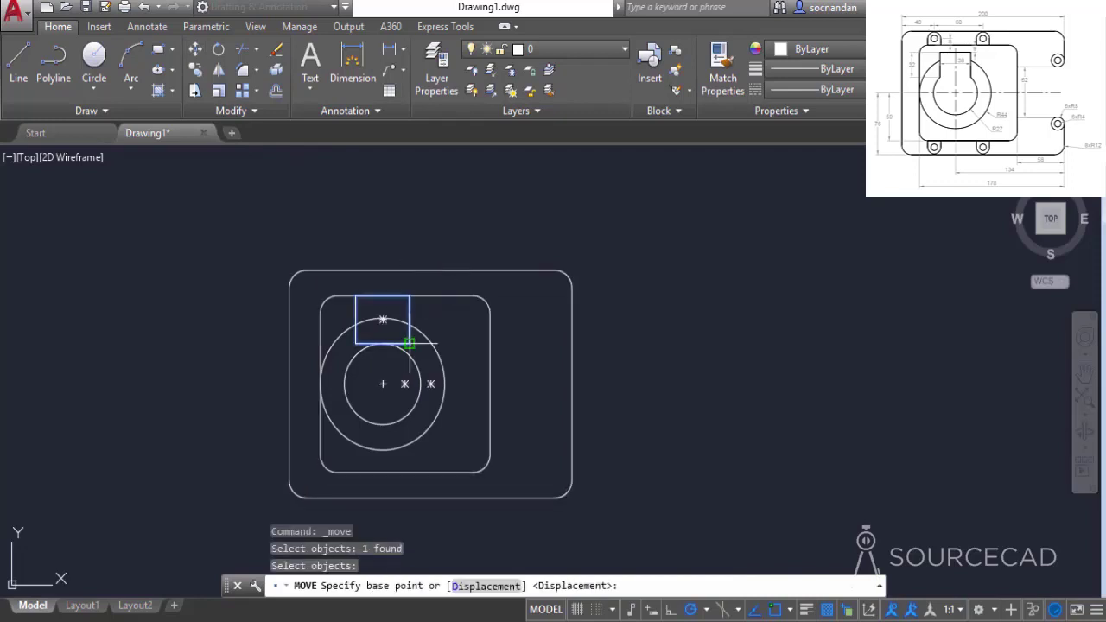
pyautogui.click(410, 343)
pyautogui.scroll(4, 412, 344)
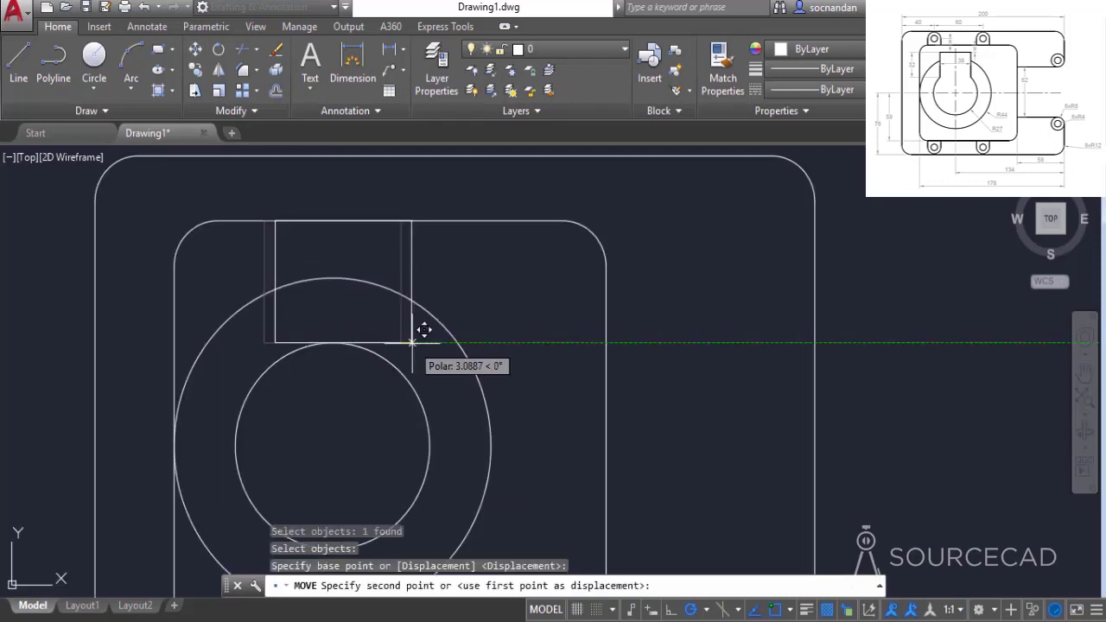
pyautogui.click(405, 370)
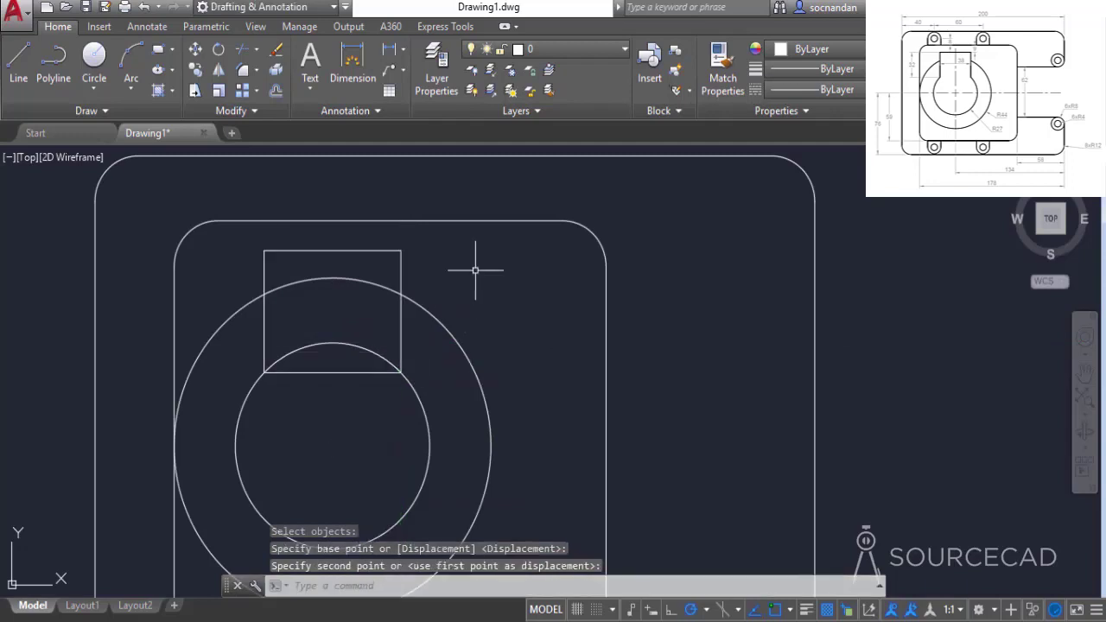
# - Trim the rectangle's bottom edge and the arcs of both large circles inside the rectangle to form the keyway slot
pyautogui.scroll(-4, 472, 266)
pyautogui.moveTo(474, 268); pyautogui.dragTo(476, 316, button='middle')
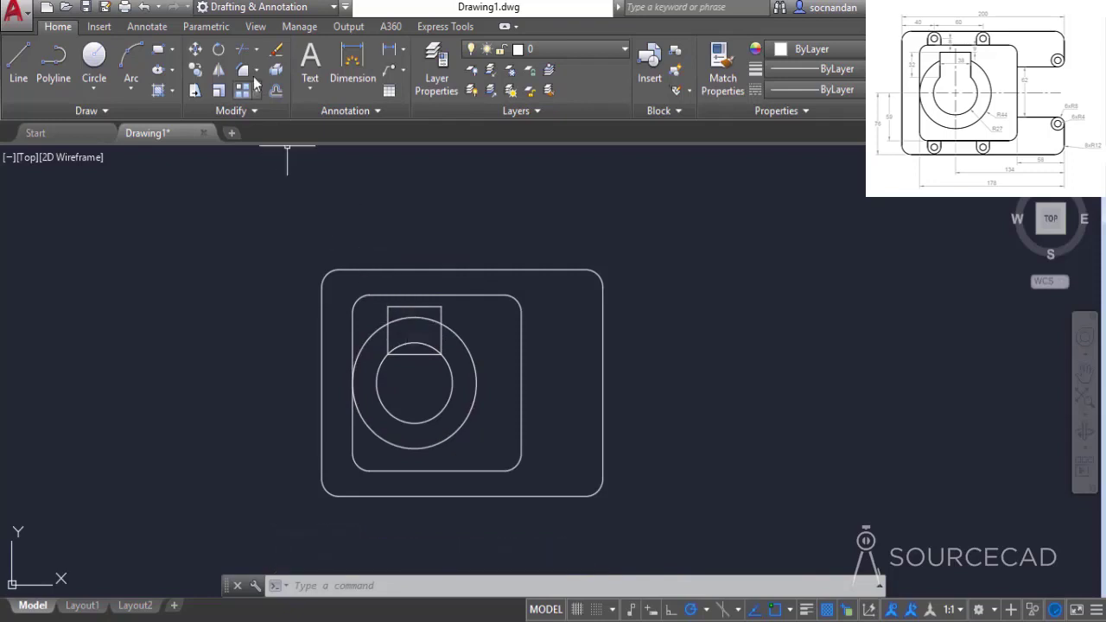
pyautogui.click(244, 52)
pyautogui.press('Return')
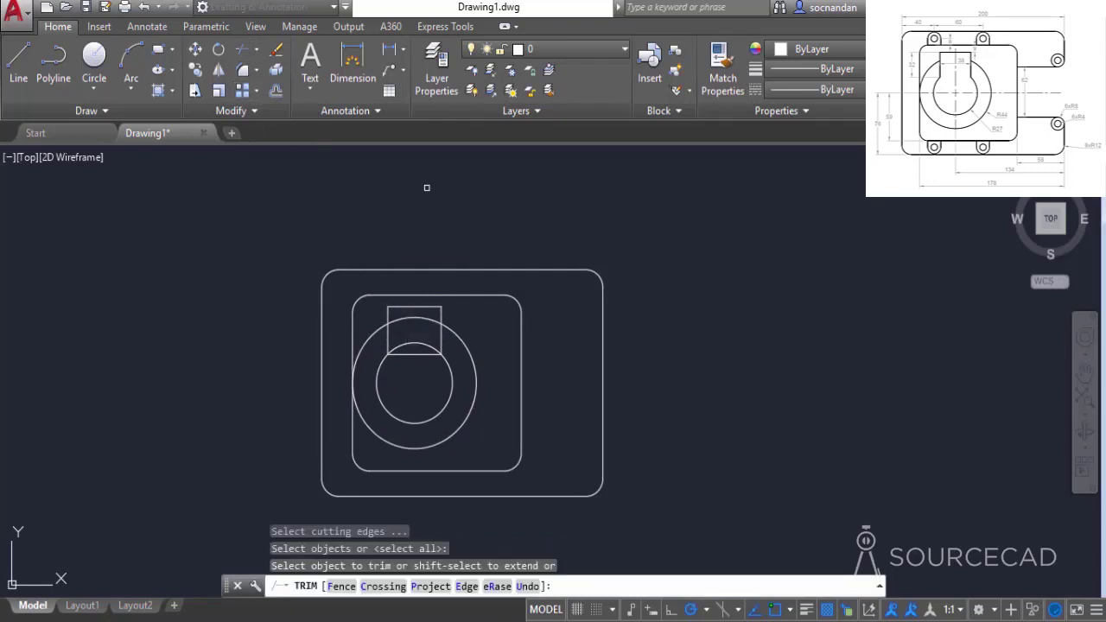
pyautogui.click(417, 375)
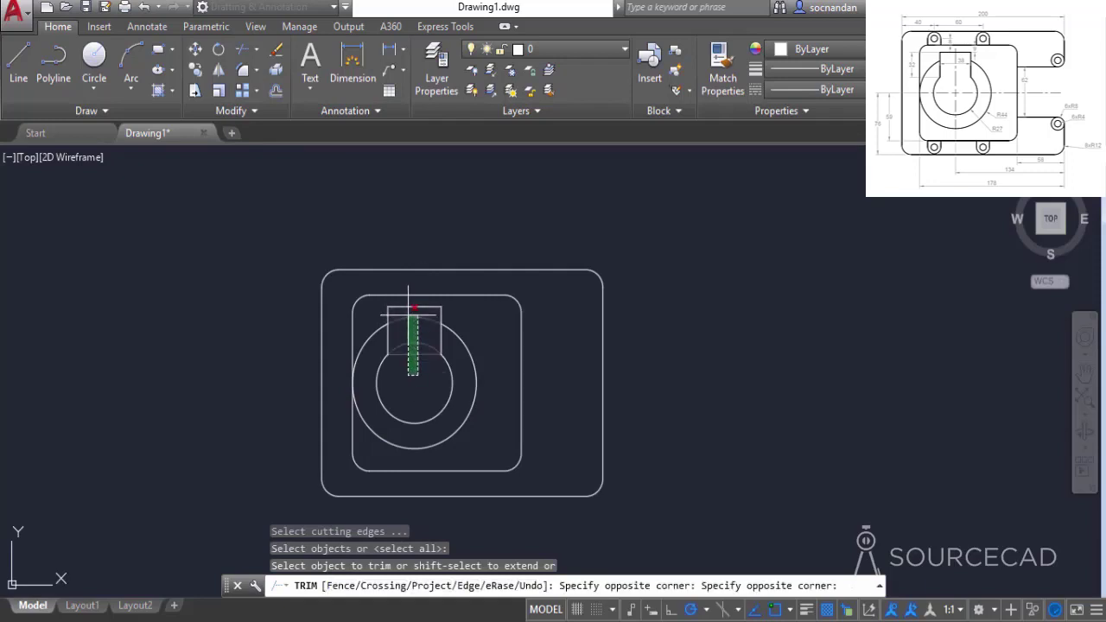
pyautogui.click(409, 313)
pyautogui.rightClick(449, 207)
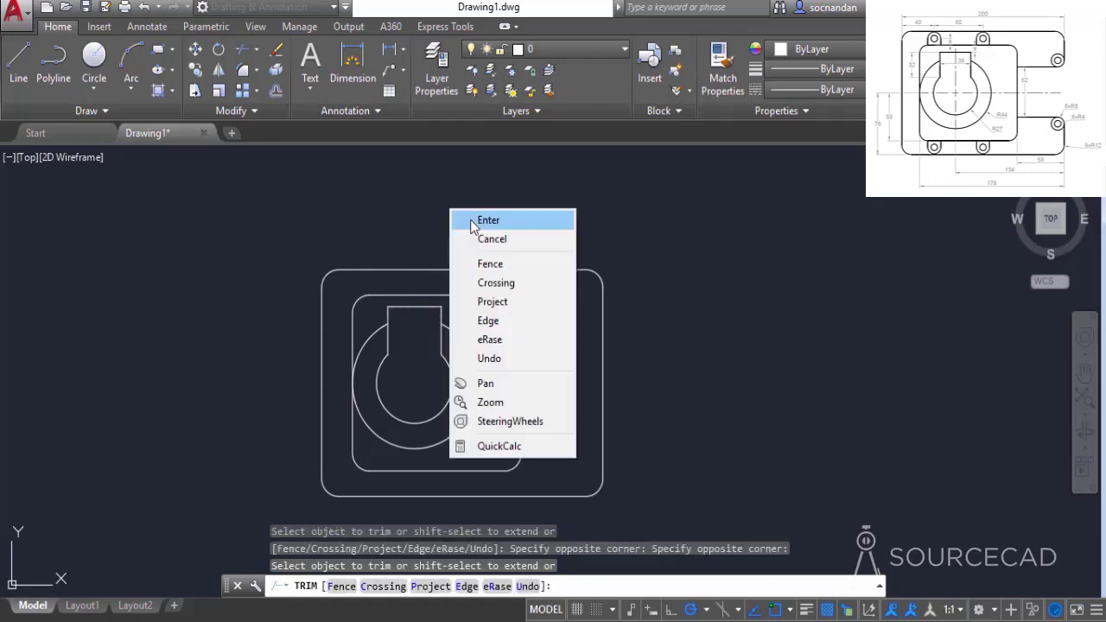
pyautogui.click(474, 222)
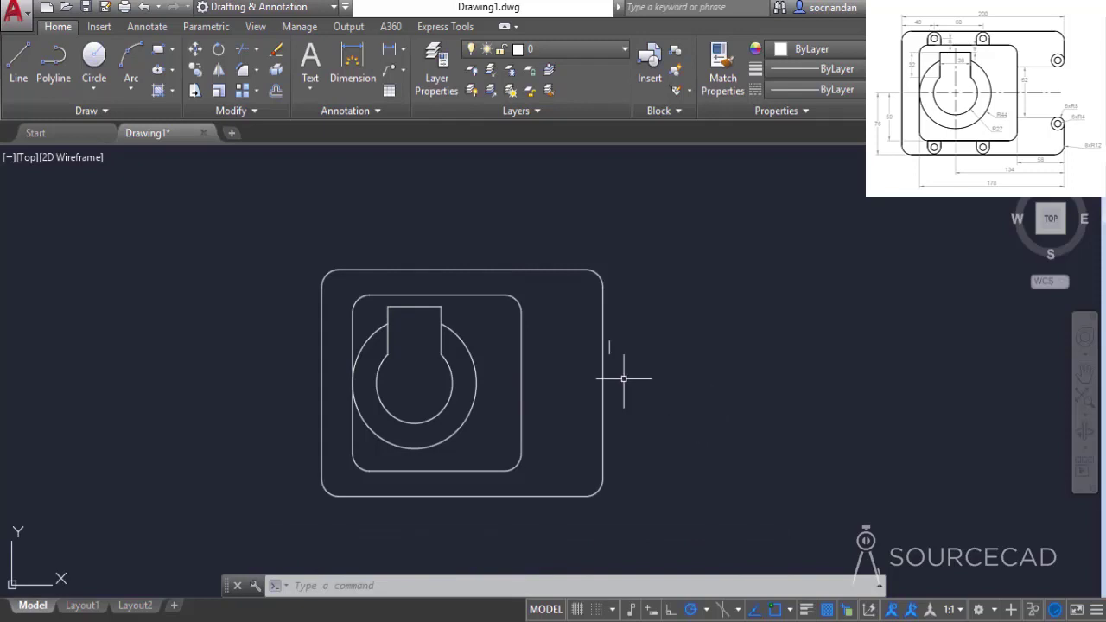
# - Draw construction lines up from the top end of the outer outline's left edge, 40 across to the right, and down to the inner outline's top edge
pyautogui.click(18, 62)
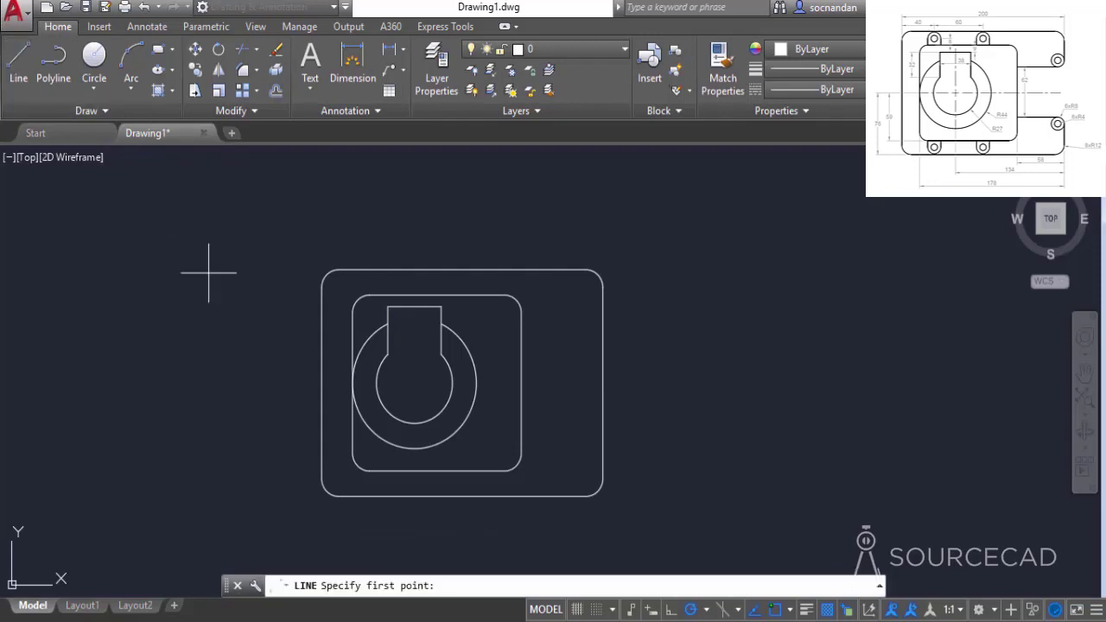
pyautogui.click(321, 287)
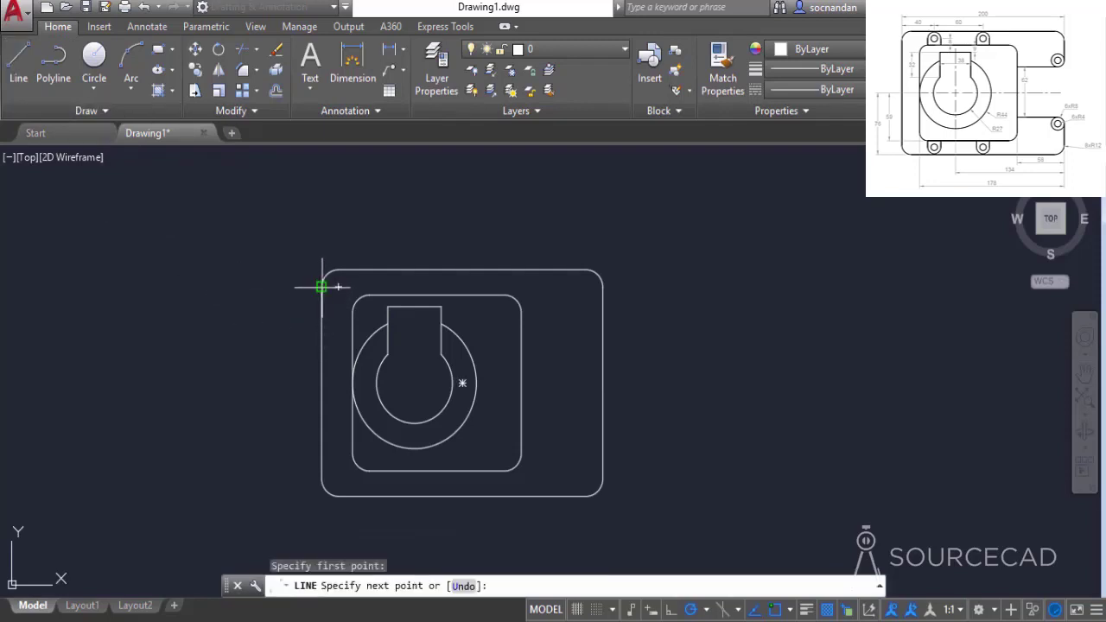
pyautogui.click(322, 222)
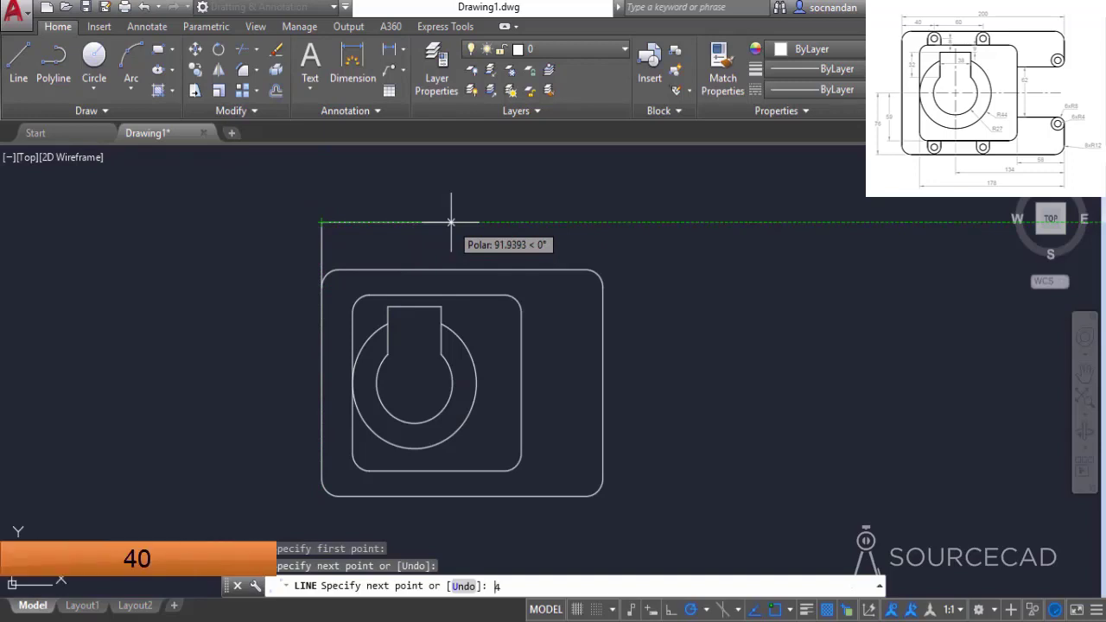
pyautogui.press('Return')
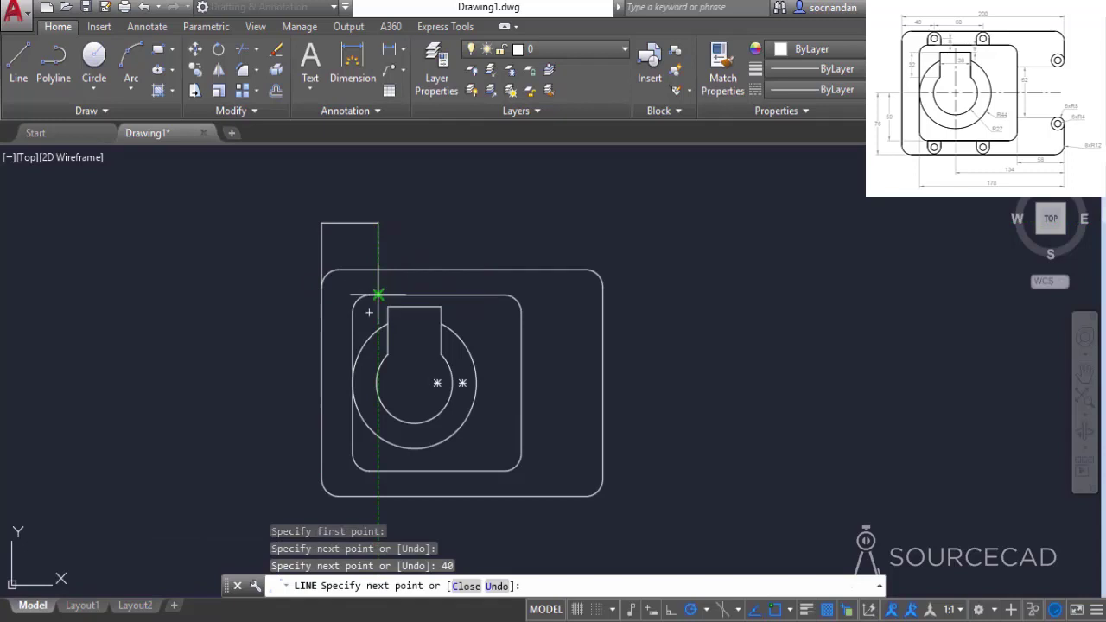
pyautogui.click(378, 295)
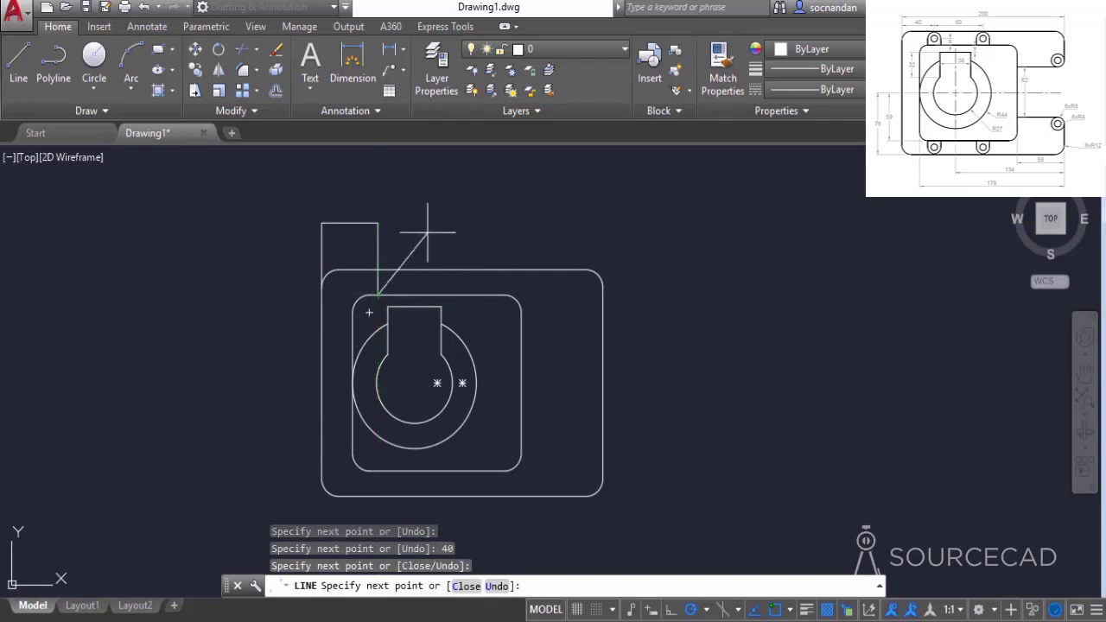
pyautogui.press('Return')
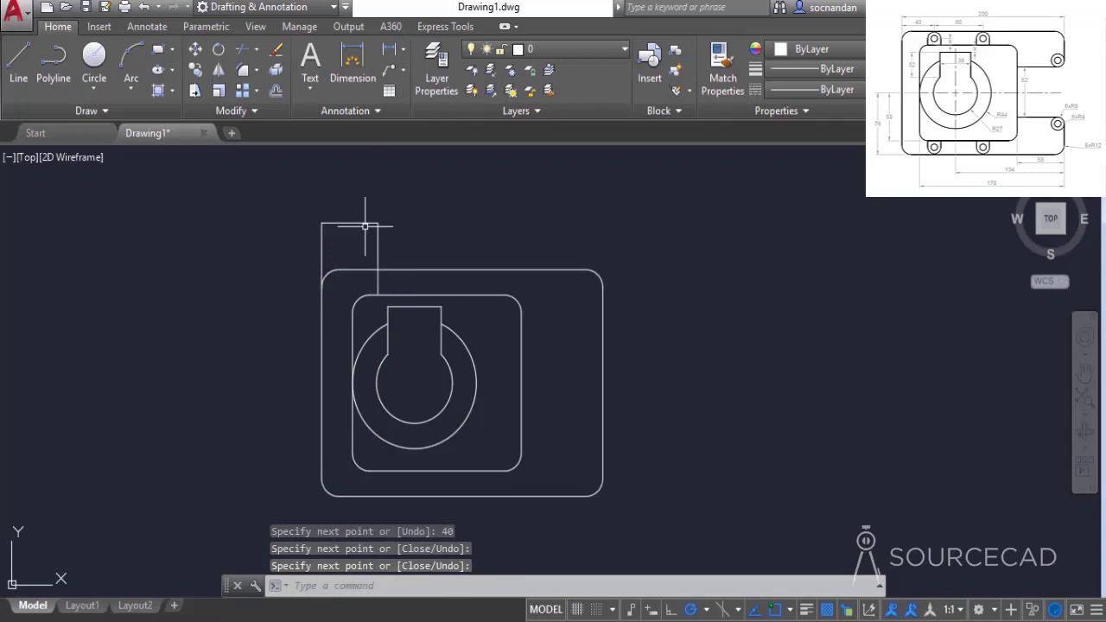
# - Draw a vertical line 8 long upward from where the construction line meets the inner rounded rectangle's top edge
pyautogui.scroll(2, 378, 293)
pyautogui.scroll(8, 378, 293)
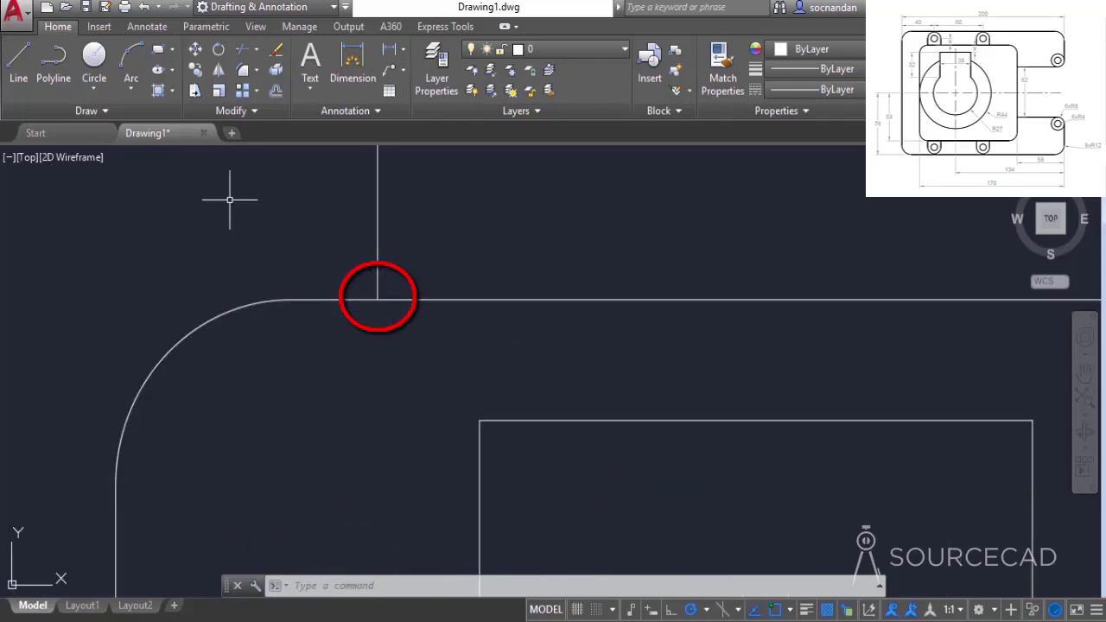
pyautogui.click(18, 61)
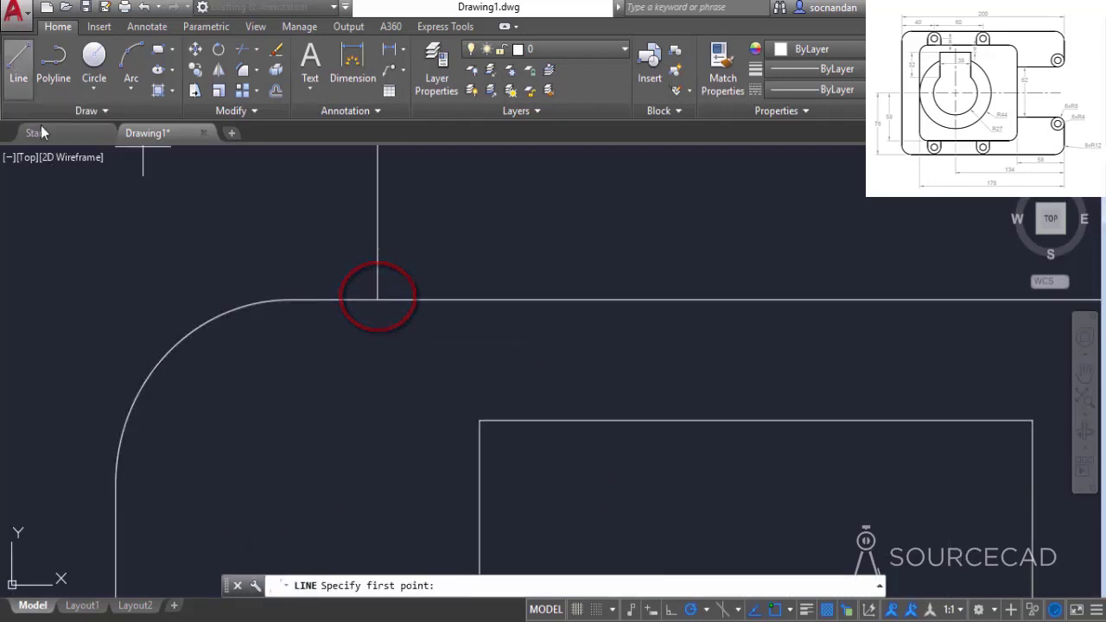
pyautogui.click(378, 300)
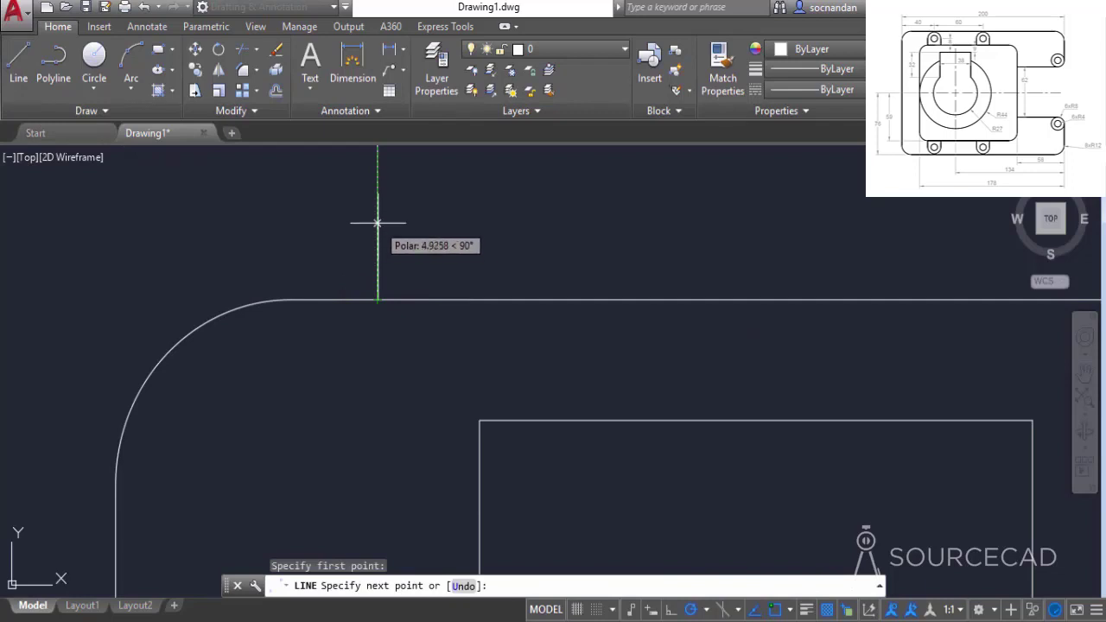
pyautogui.write('8')
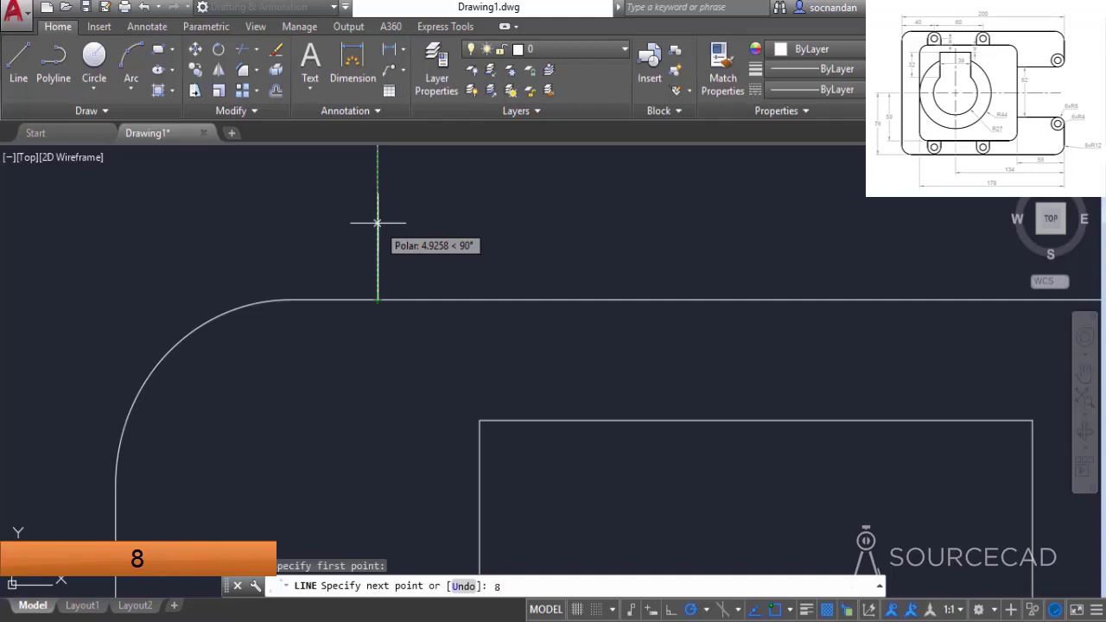
pyautogui.press('Return')
pyautogui.press('Return')
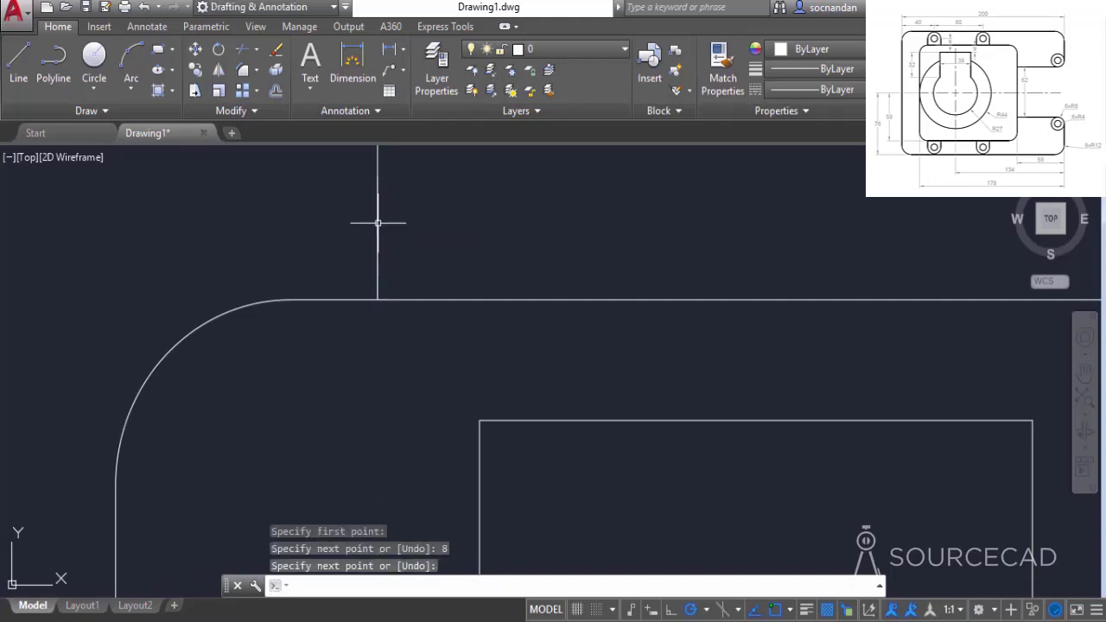
# - Erase the three construction lines at the plate's upper-left corner, keeping the short 8-unit line
pyautogui.scroll(-3, 378, 223)
pyautogui.moveTo(377, 223)
pyautogui.mouseDown(button='middle')
pyautogui.moveTo(432, 237)
pyautogui.moveTo(439, 353)
pyautogui.mouseUp(button='middle')
pyautogui.click(445, 251)
pyautogui.click(223, 180)
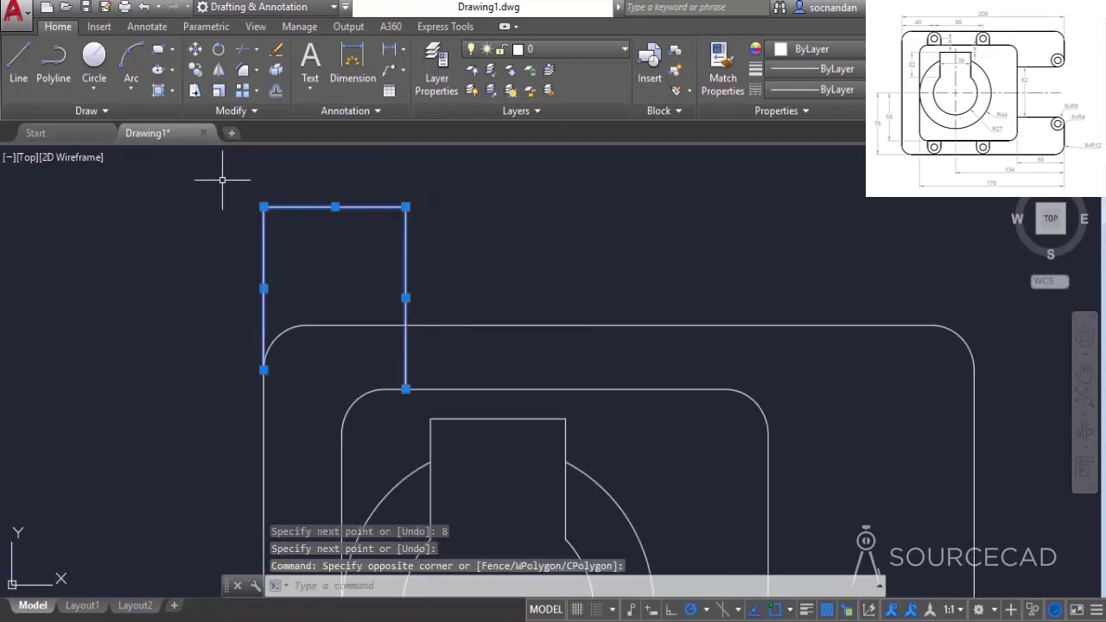
pyautogui.rightClick(184, 240)
pyautogui.click(212, 329)
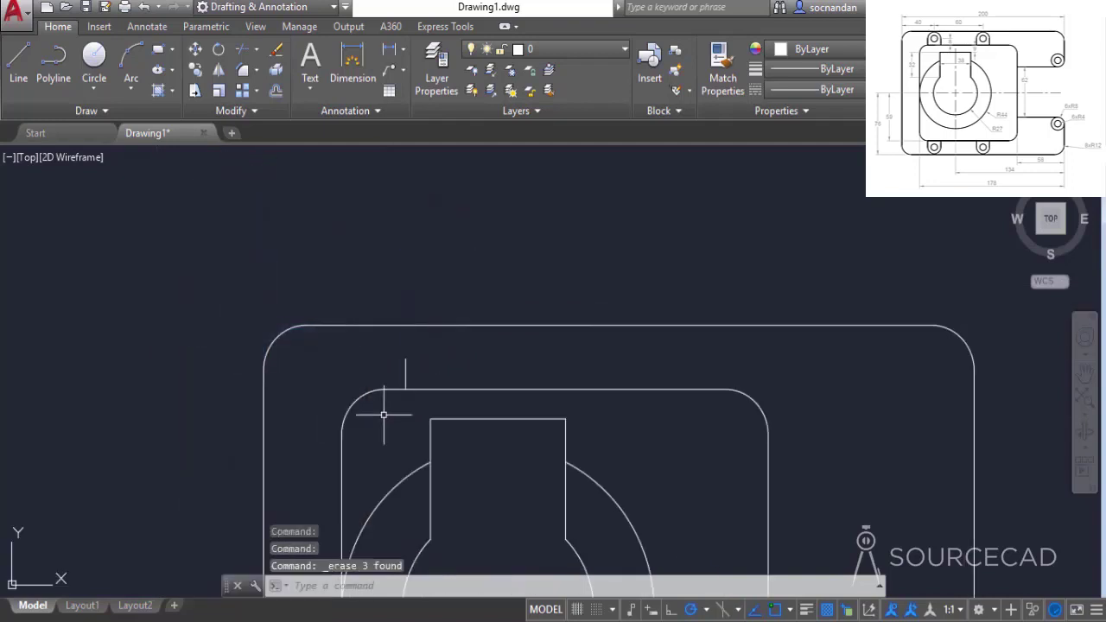
# - Draw two concentric circles of radius 4 and radius 8 centred on the upper end of the short vertical line
pyautogui.scroll(2, 387, 368)
pyautogui.scroll(2, 386, 368)
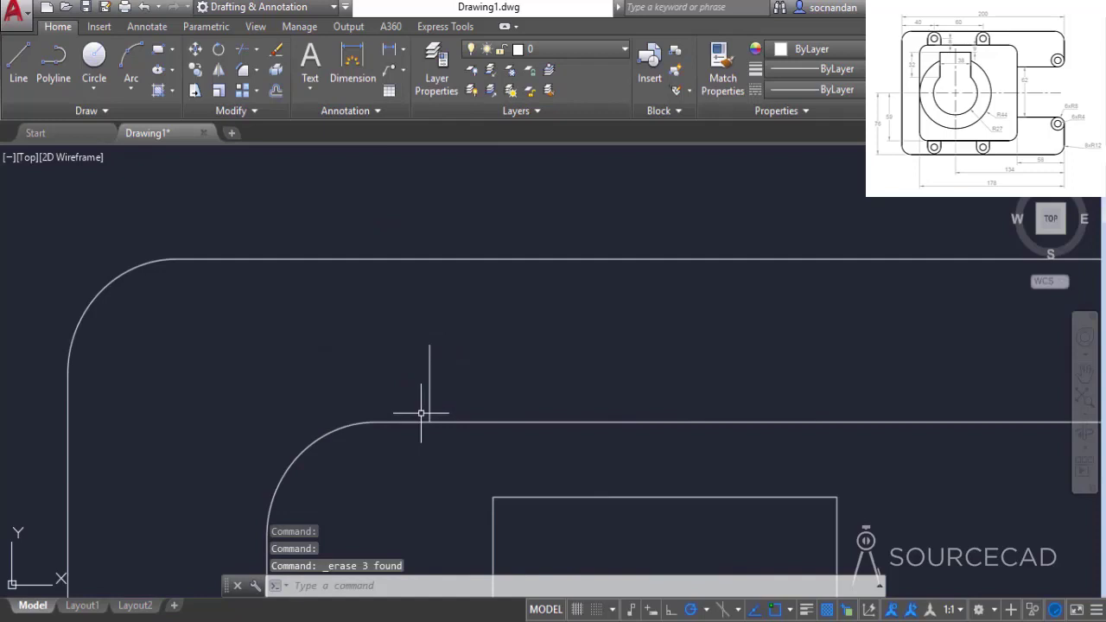
pyautogui.moveTo(412, 375); pyautogui.dragTo(420, 336, button='middle')
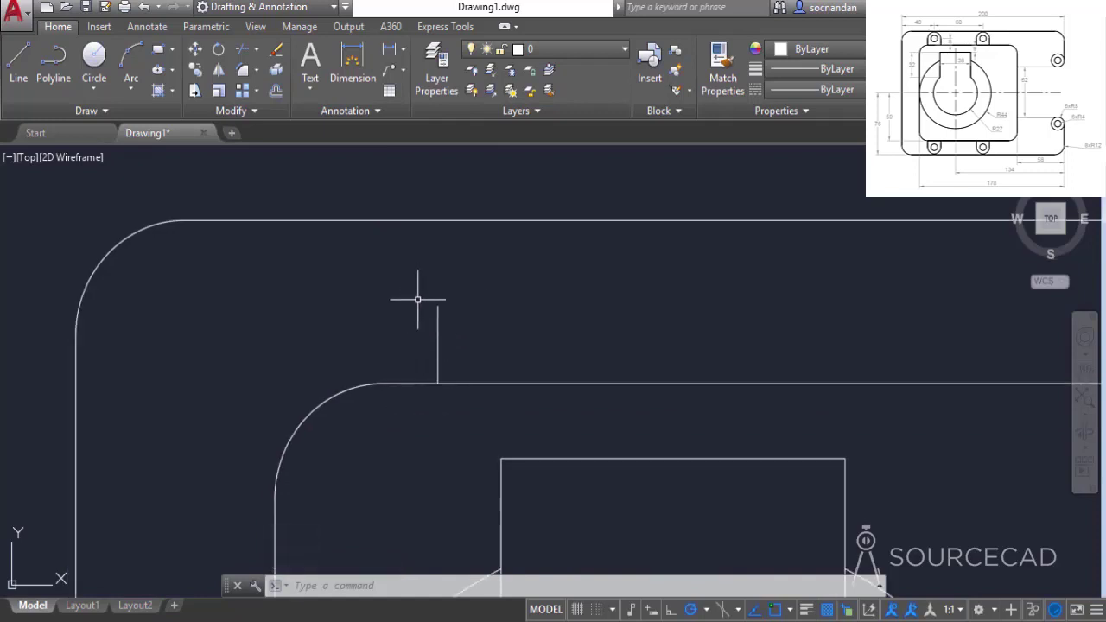
pyautogui.click(94, 57)
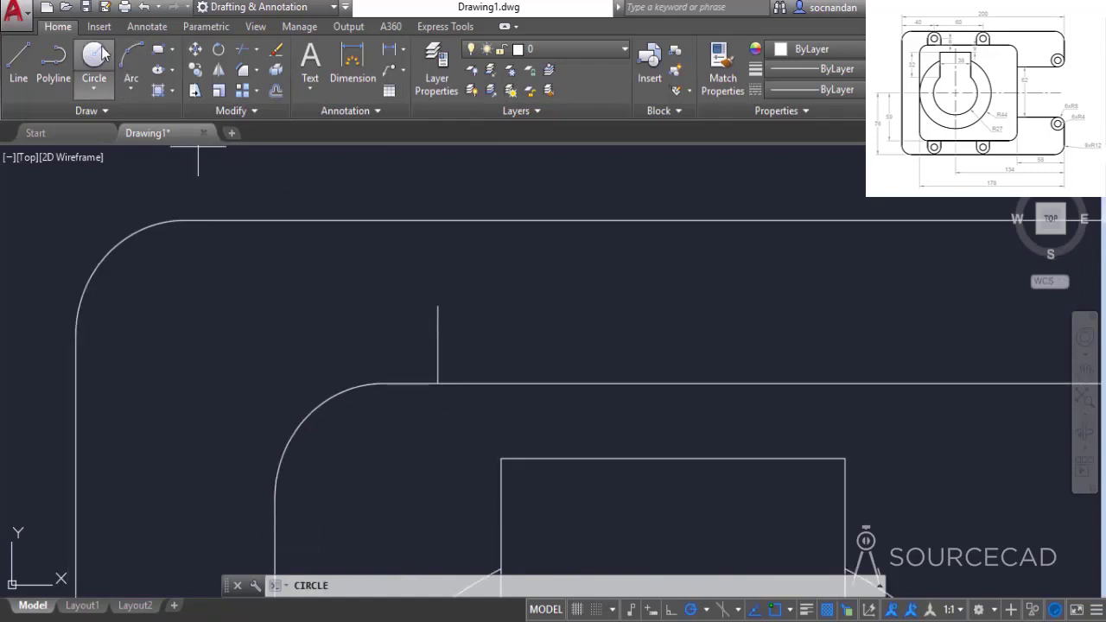
pyautogui.click(439, 306)
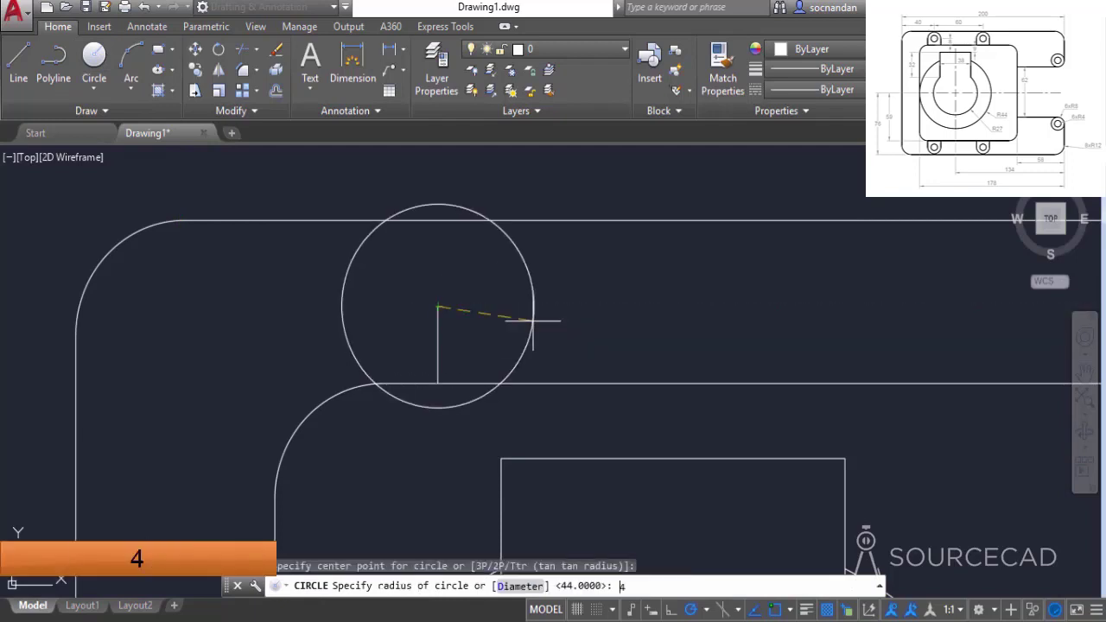
pyautogui.write('4')
pyautogui.press('Return')
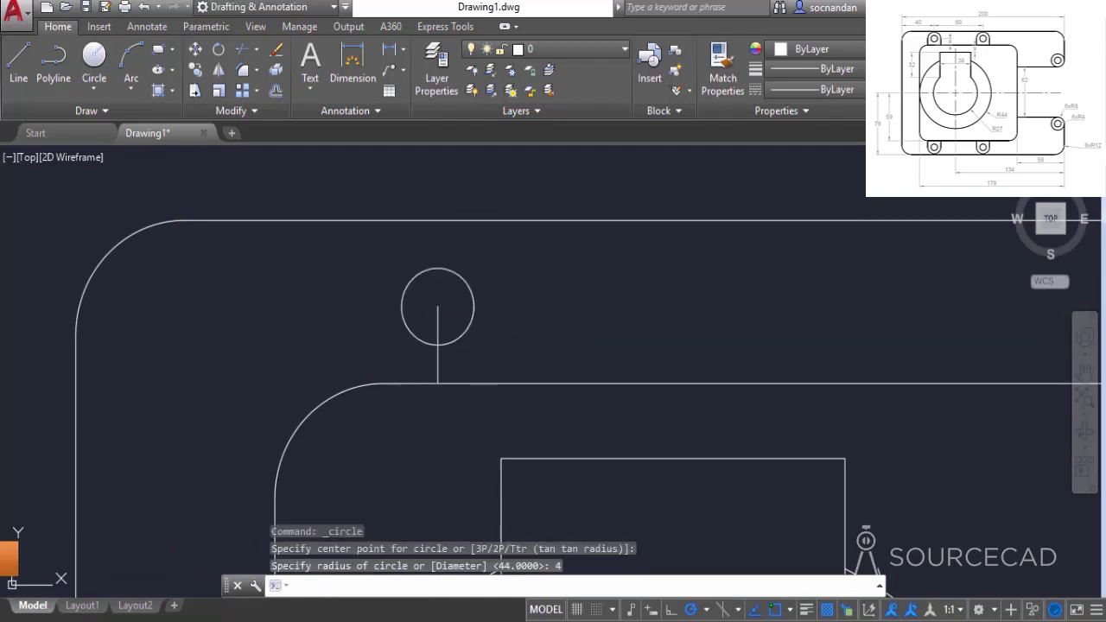
pyautogui.press('Return')
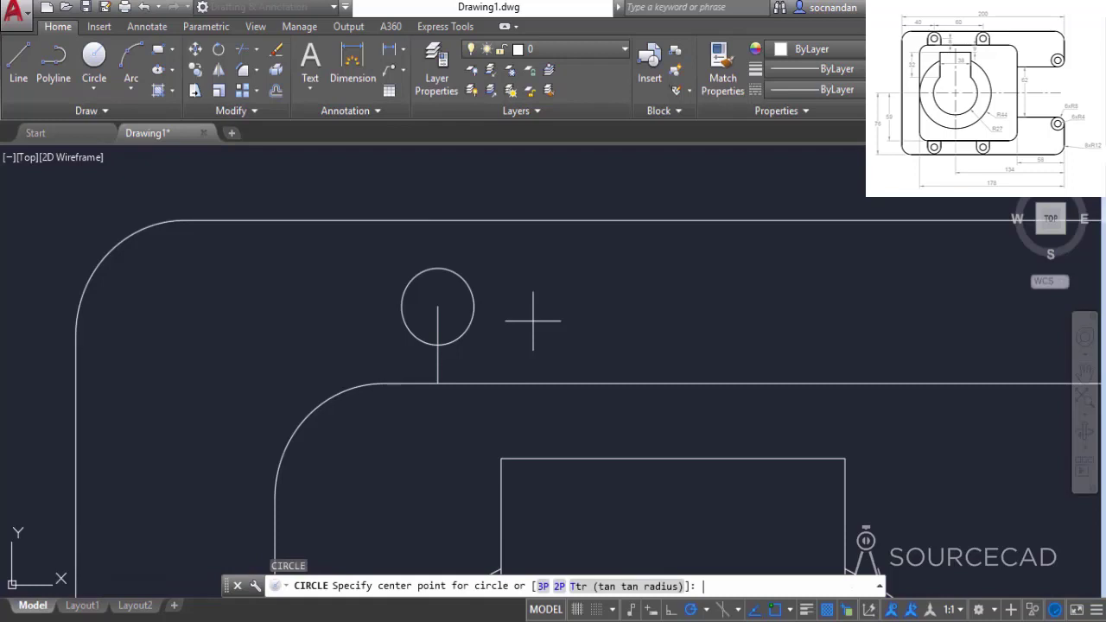
pyautogui.click(438, 306)
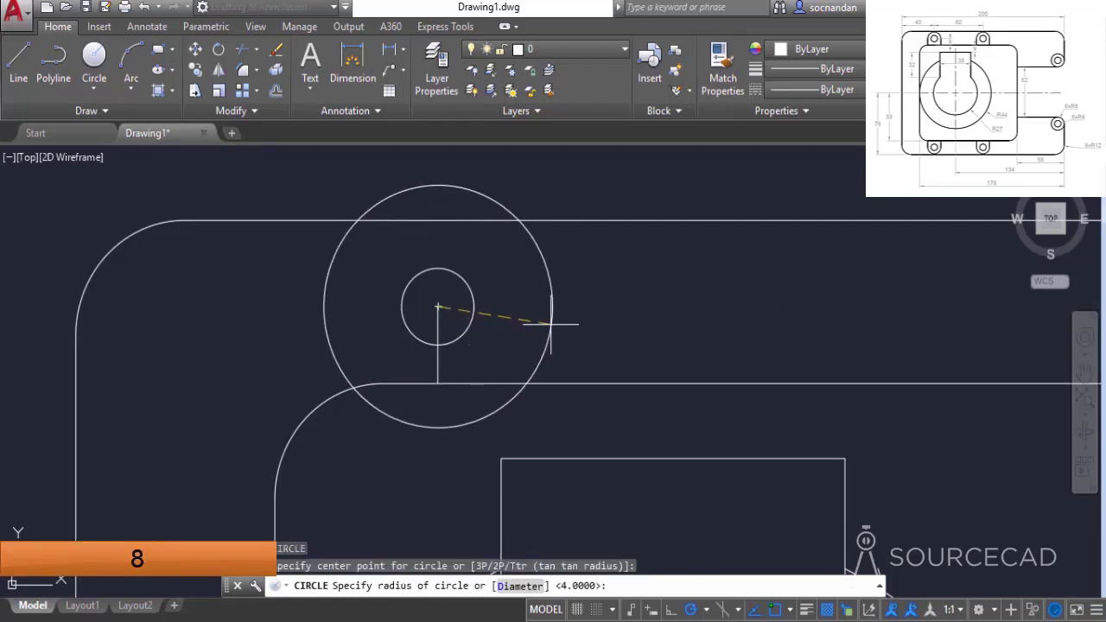
pyautogui.press('Return')
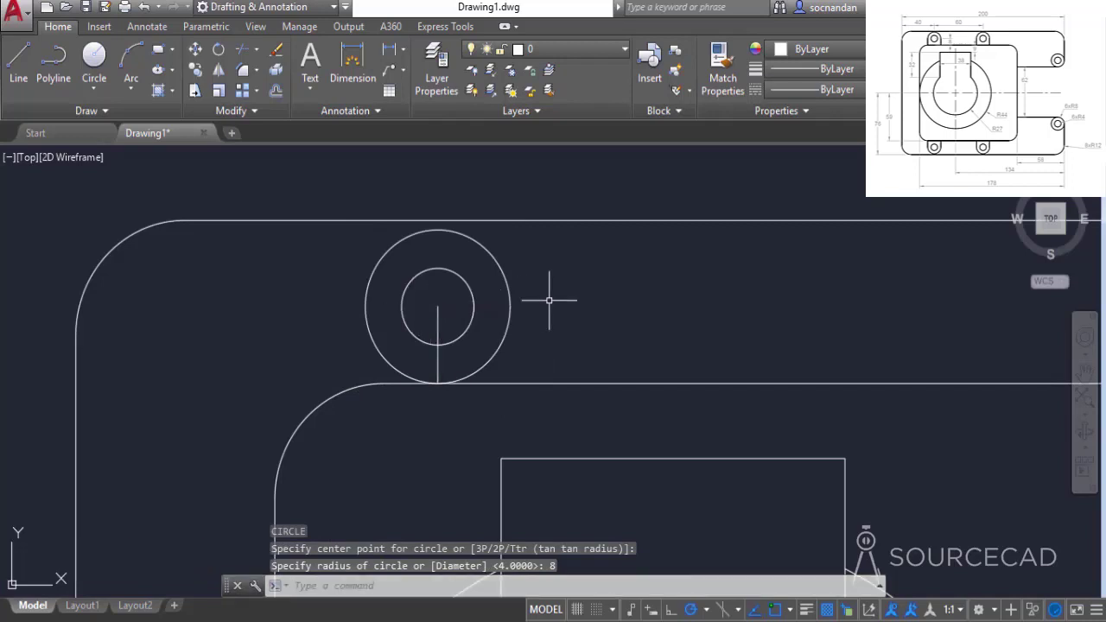
# - Erase the short vertical line running from the small circles' centre to the inner outline
pyautogui.click(440, 323)
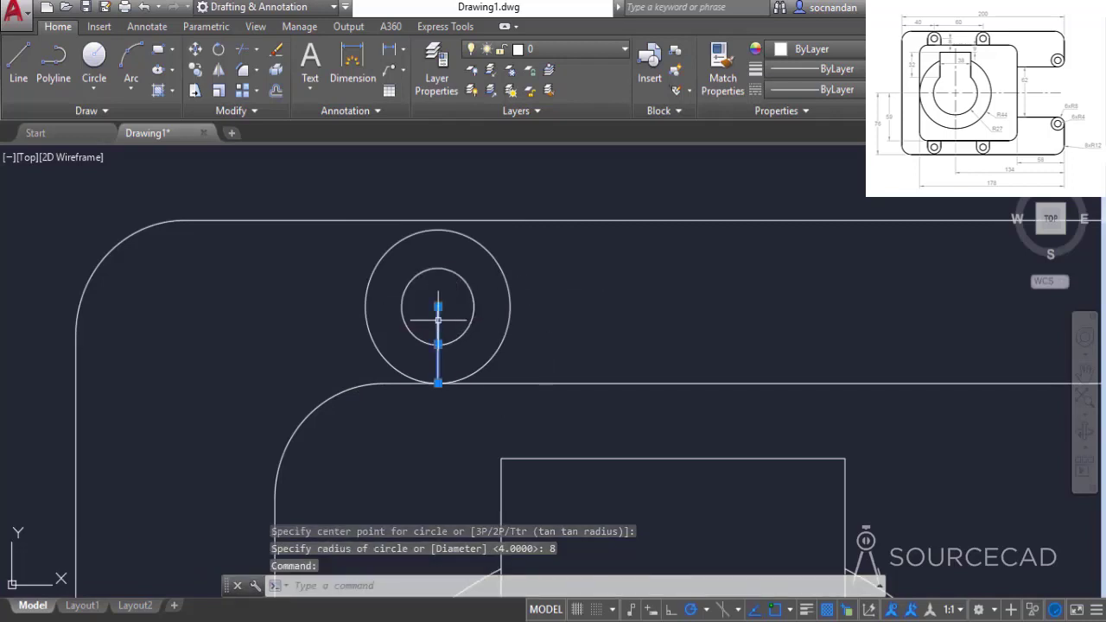
pyautogui.rightClick(539, 183)
pyautogui.click(575, 292)
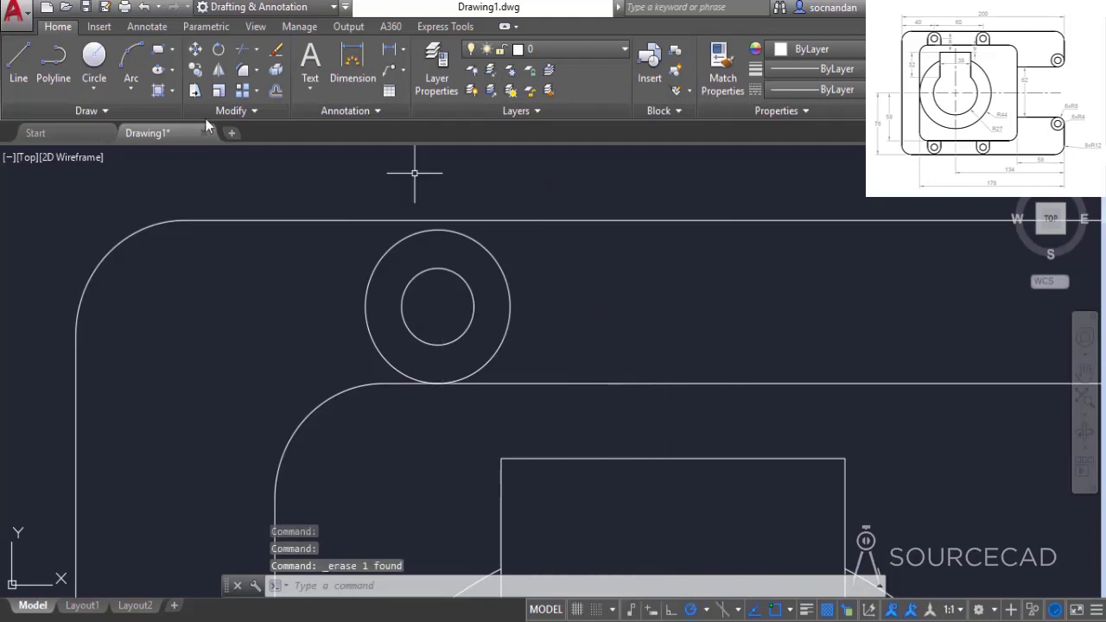
# - Draw vertical lines from the left and right quadrants of the radius 8 circle down to the inner rounded rectangle's outline
pyautogui.click(31, 73)
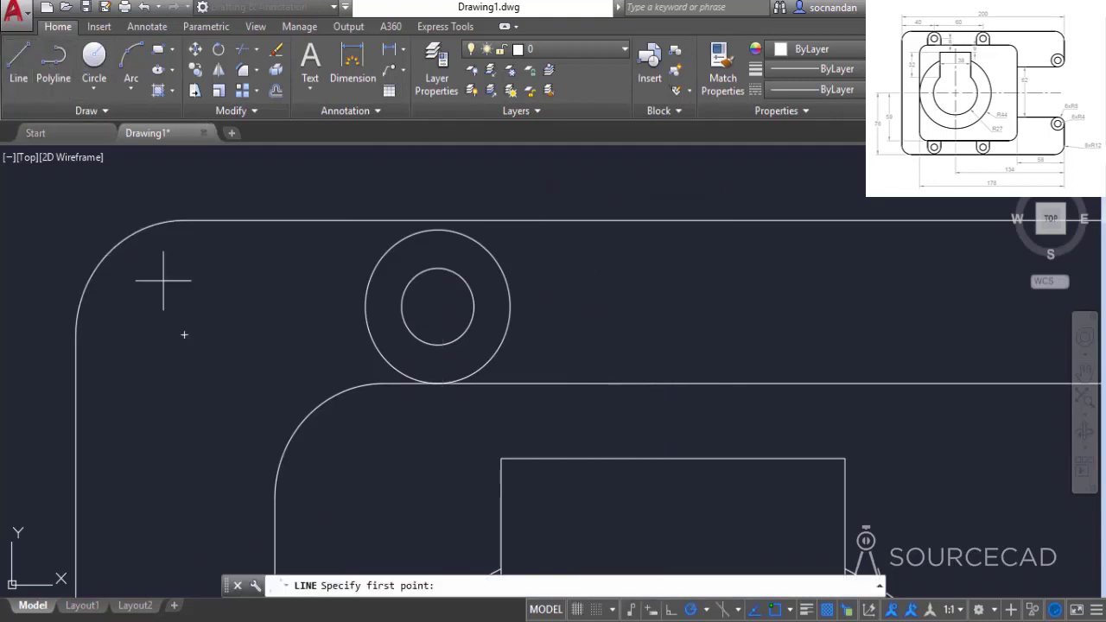
pyautogui.click(366, 306)
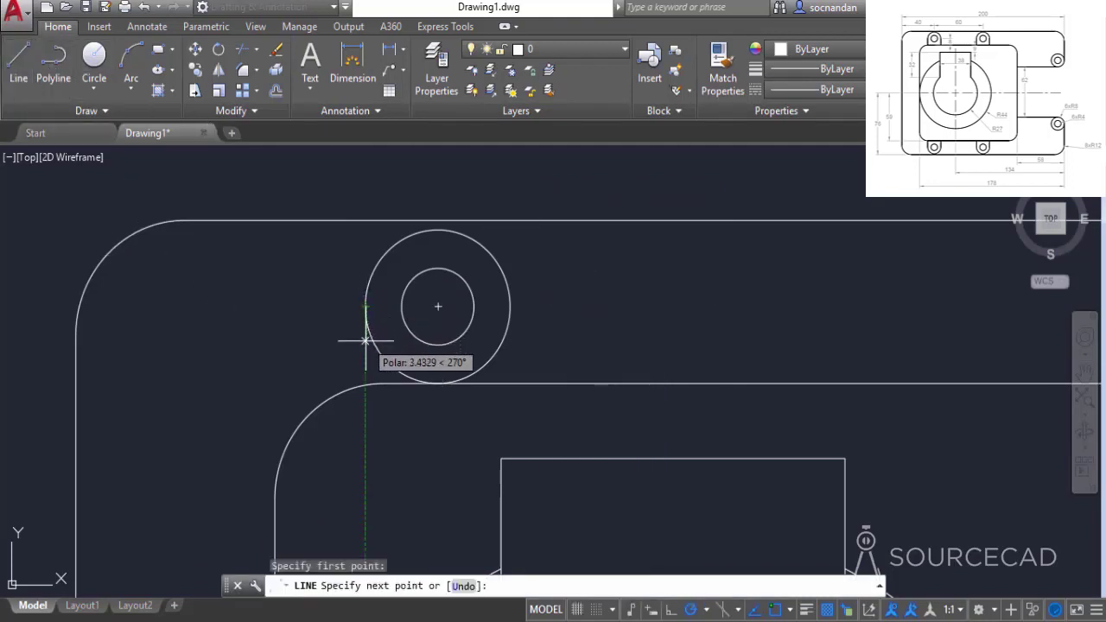
pyautogui.click(365, 384)
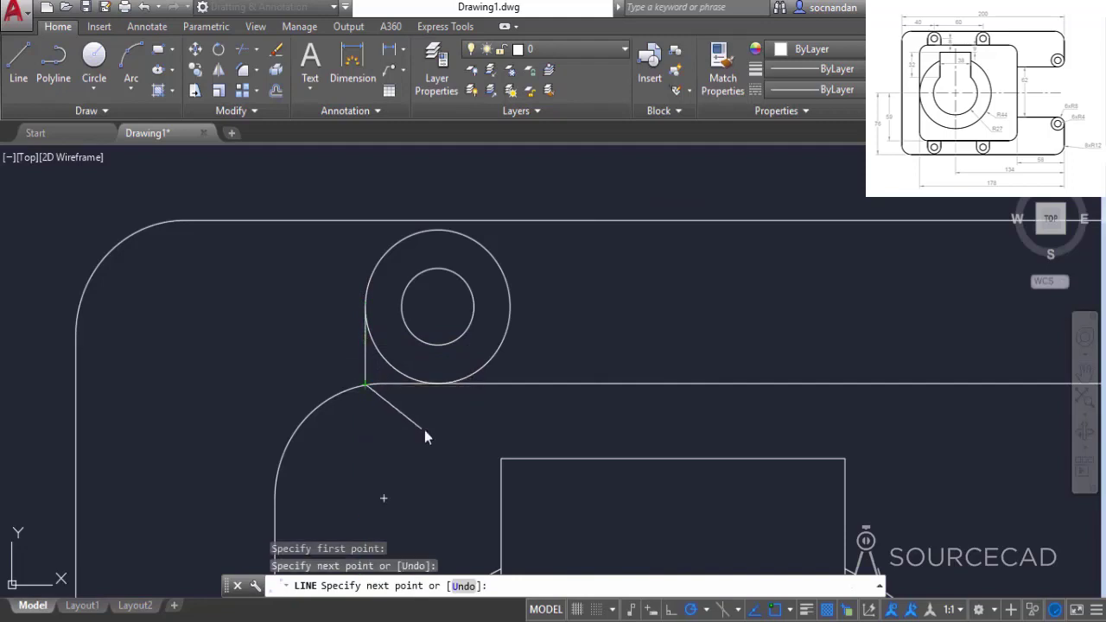
pyautogui.rightClick(424, 429)
pyautogui.click(459, 239)
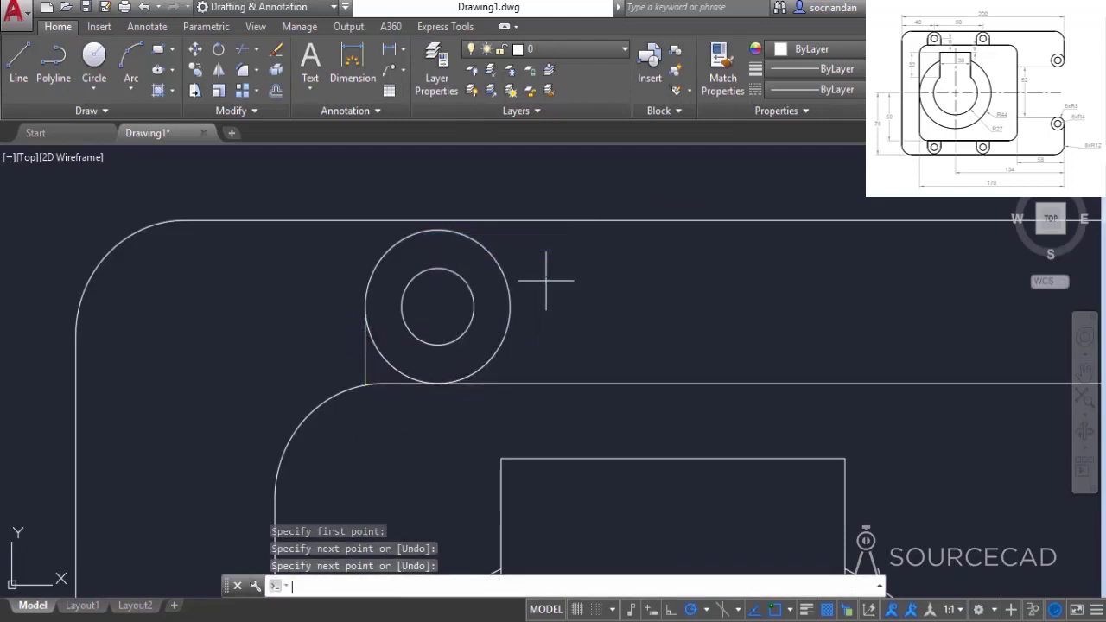
pyautogui.press('Return')
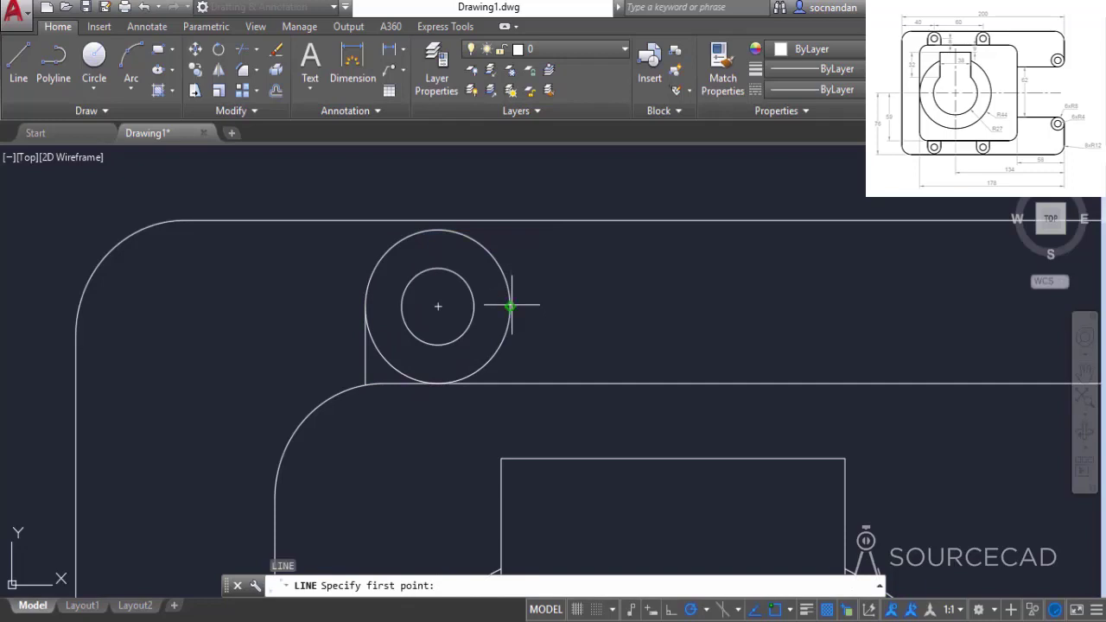
pyautogui.click(511, 305)
pyautogui.click(510, 383)
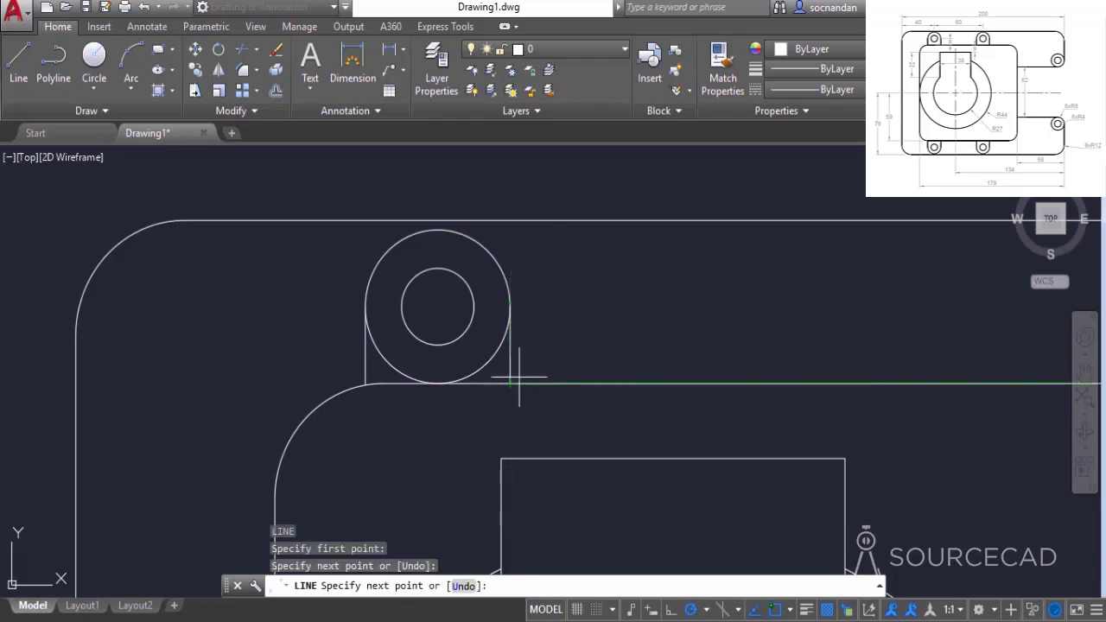
pyautogui.press('Return')
# - Copy both small circles and their two vertical lines 60 to the right, using the circle centre as base point
pyautogui.click(551, 340)
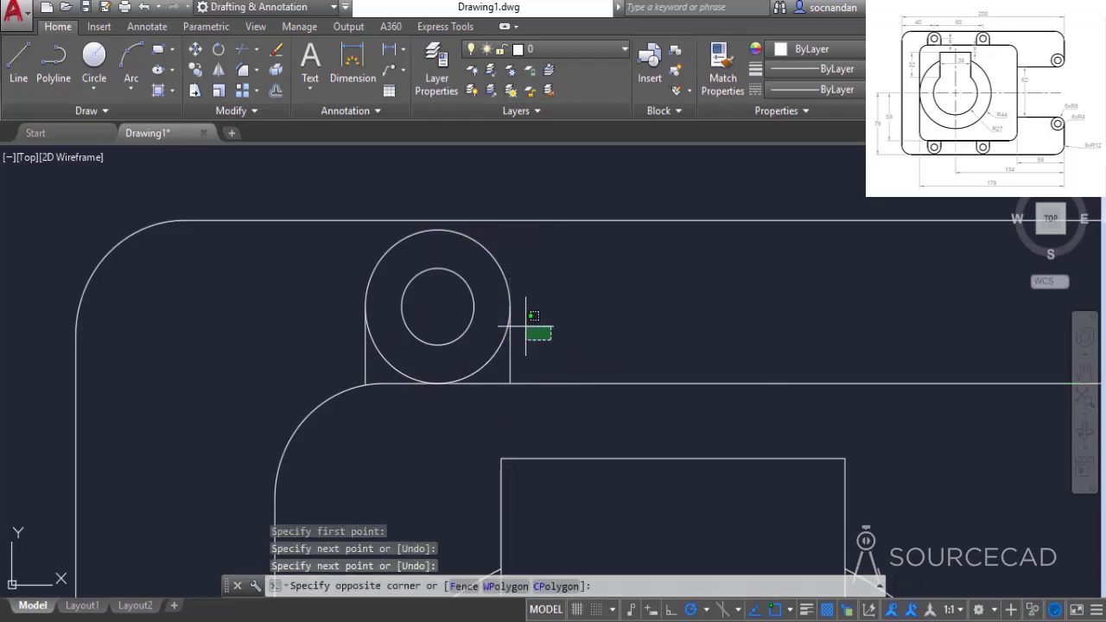
pyautogui.click(444, 276)
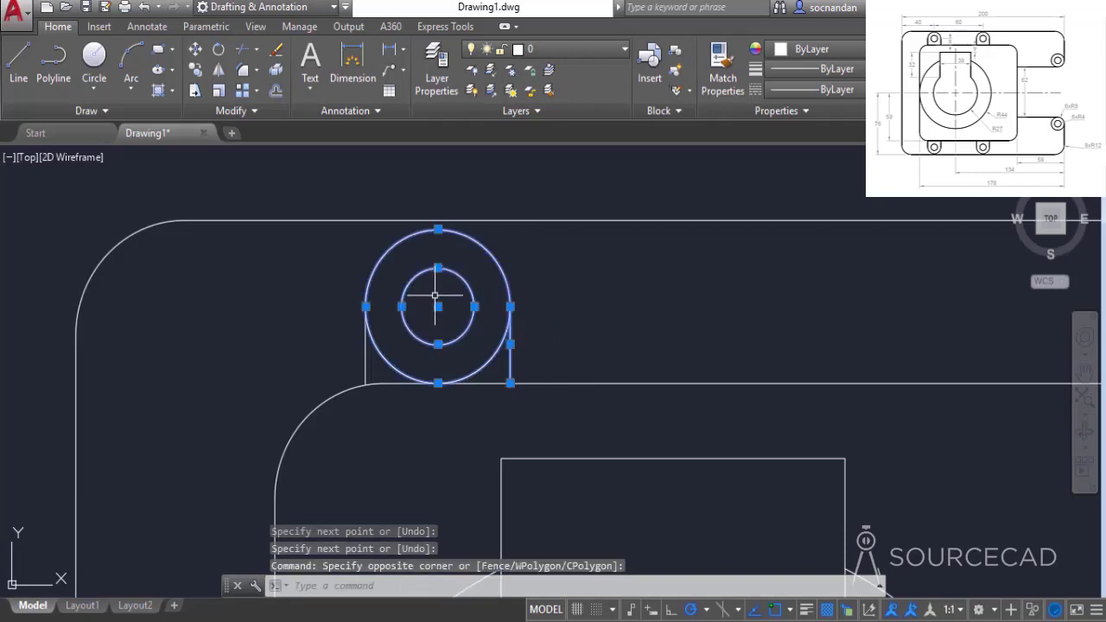
pyautogui.click(372, 361)
pyautogui.click(305, 323)
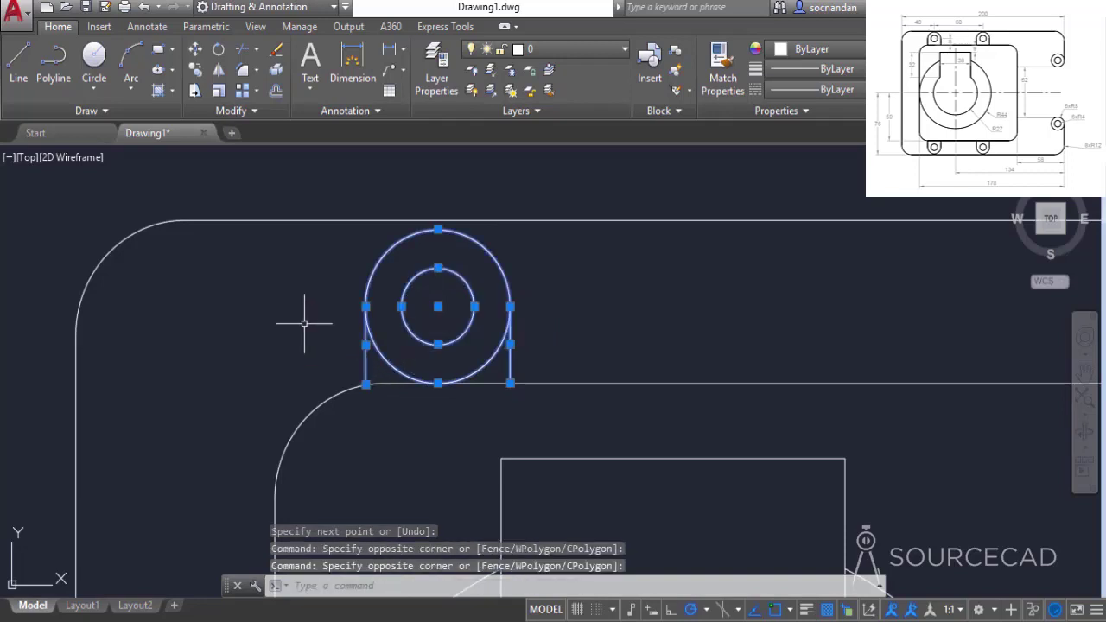
pyautogui.click(195, 70)
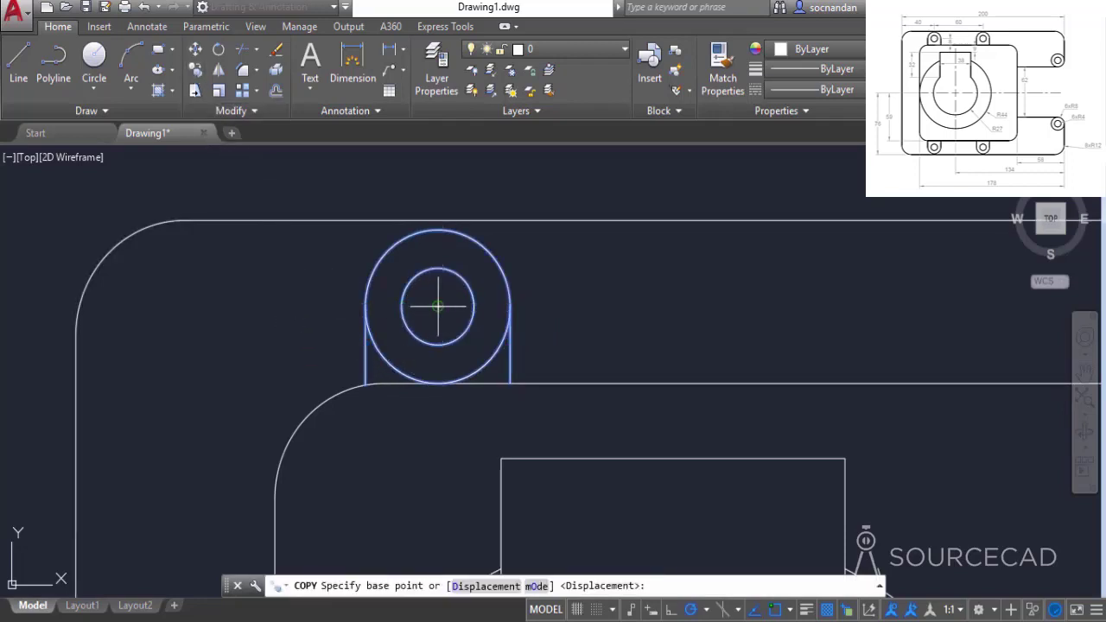
pyautogui.click(439, 306)
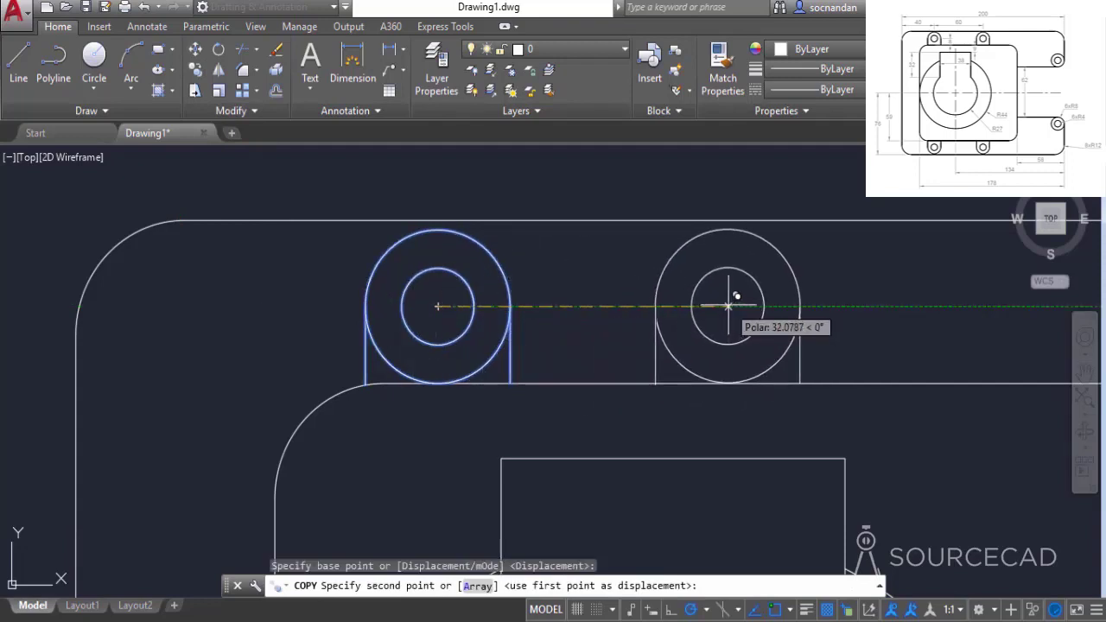
pyautogui.write('6')
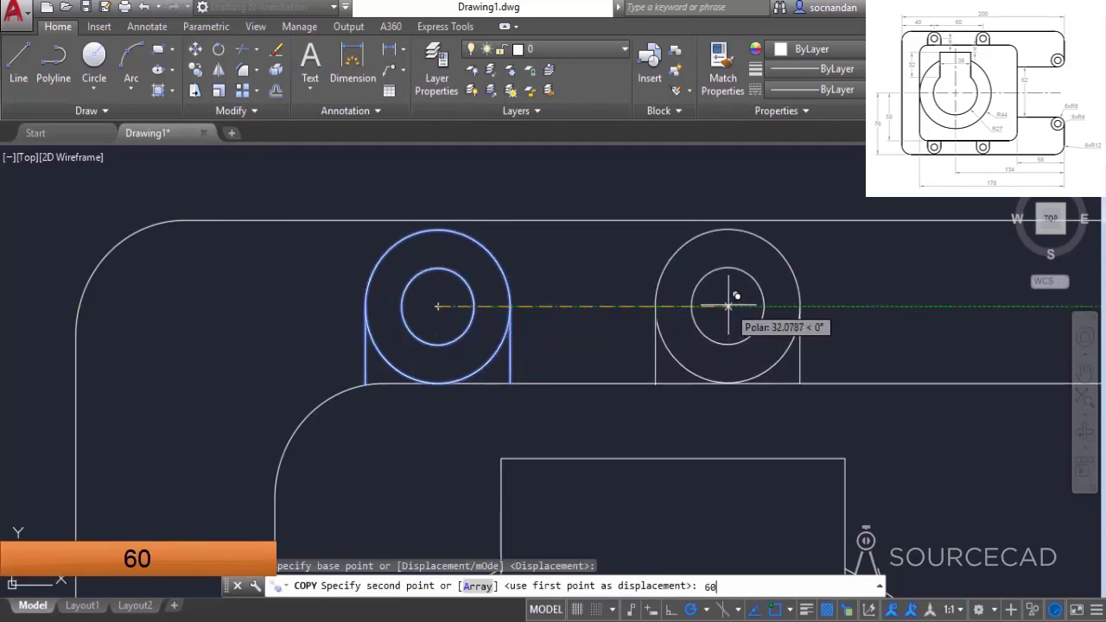
pyautogui.write('0')
pyautogui.press('Return')
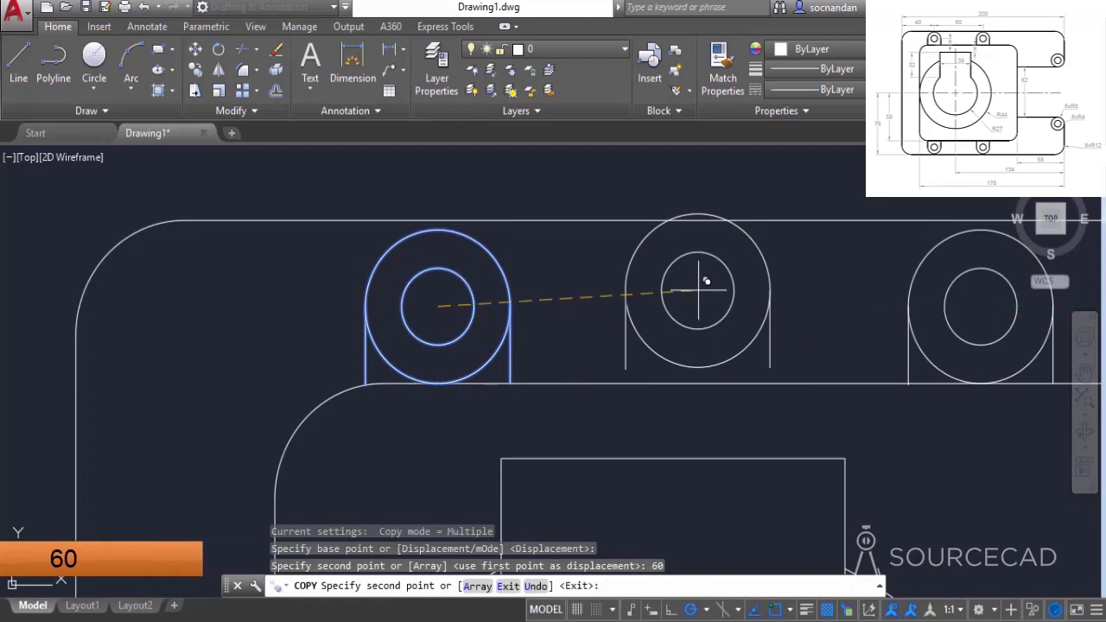
pyautogui.press('Return')
# - Trim the lower arcs of both radius 8 circles between their vertical lines to form two rounded lugs
pyautogui.scroll(-2, 701, 293)
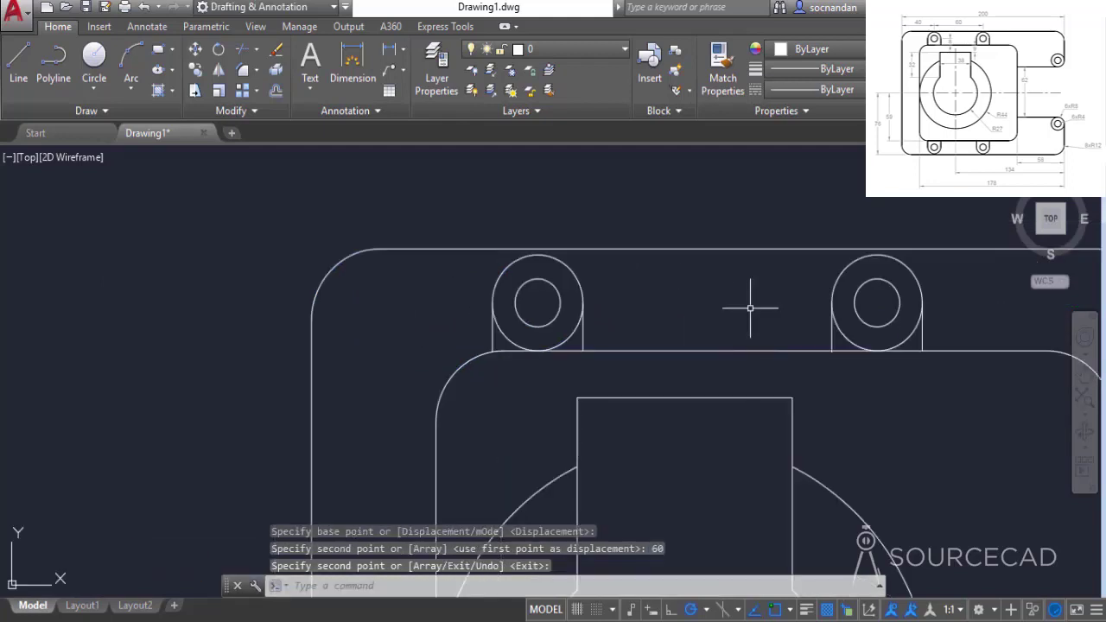
pyautogui.scroll(-1, 588, 322)
pyautogui.moveTo(580, 323); pyautogui.dragTo(507, 346, button='middle')
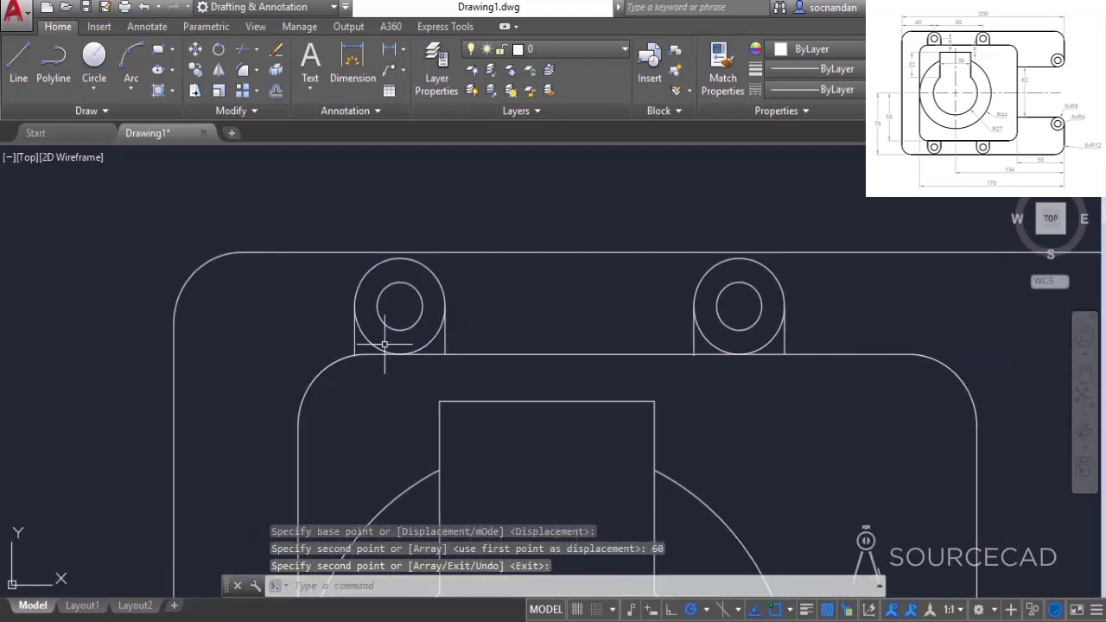
pyautogui.click(240, 51)
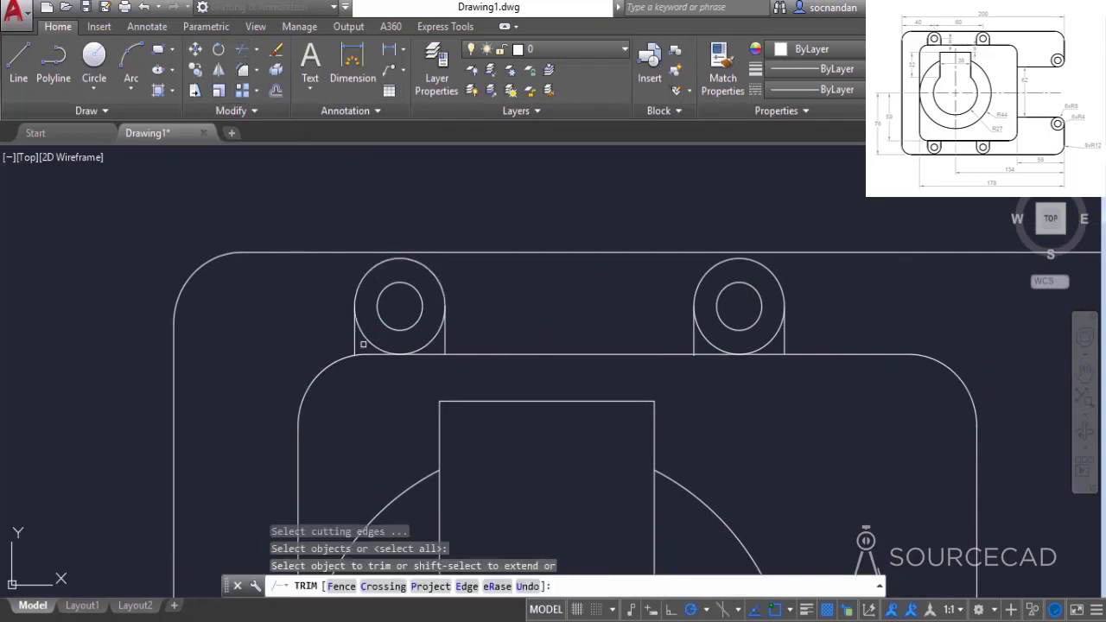
pyautogui.click(366, 337)
pyautogui.click(436, 342)
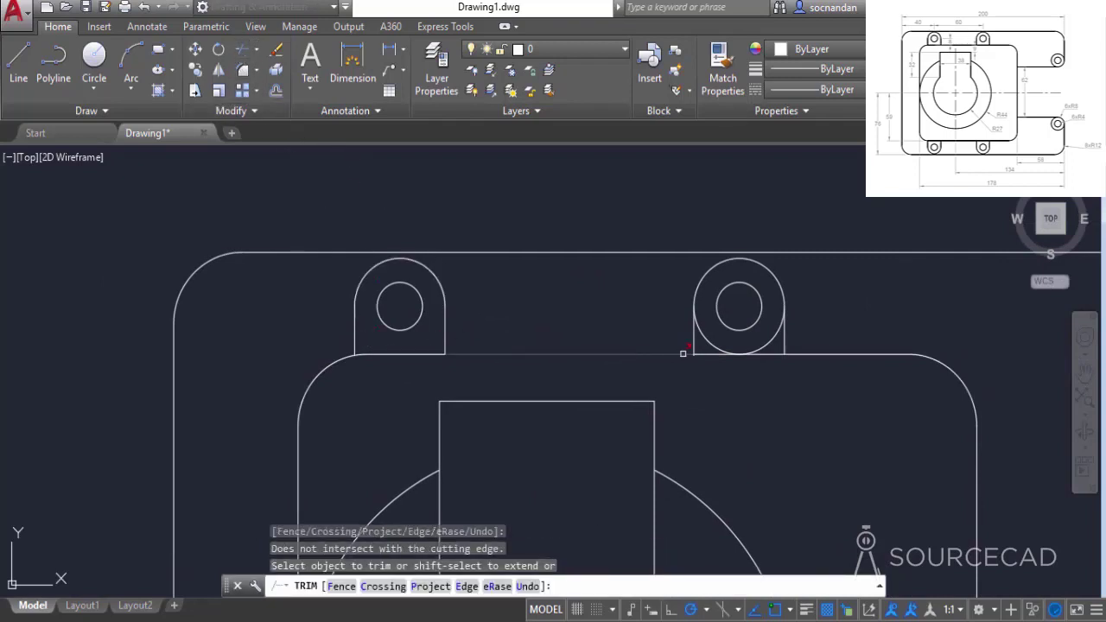
pyautogui.click(707, 335)
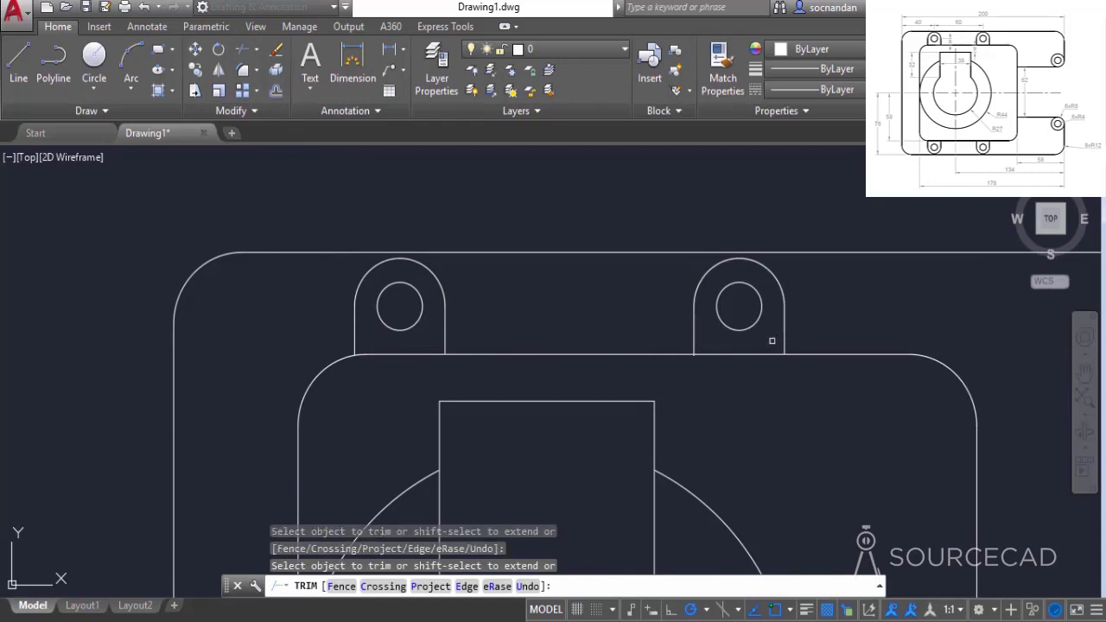
pyautogui.rightClick(541, 193)
pyautogui.click(550, 205)
# - Mirror both upper lugs with their holes about the horizontal line through the large circles' centre, keeping the originals
pyautogui.scroll(-4, 726, 380)
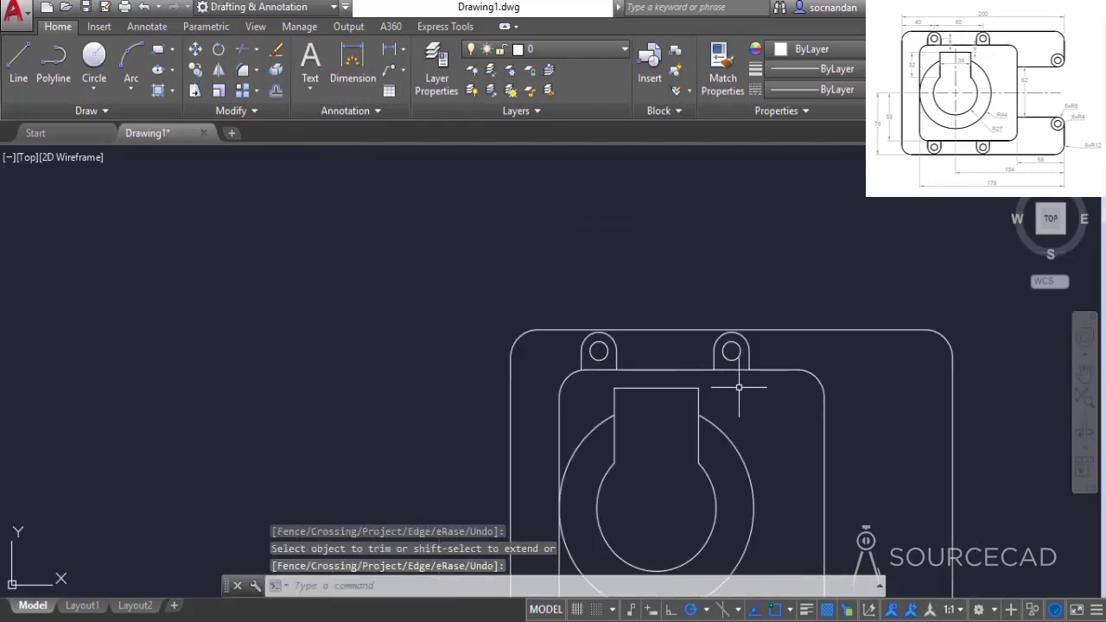
pyautogui.moveTo(766, 414); pyautogui.dragTo(566, 297, button='middle')
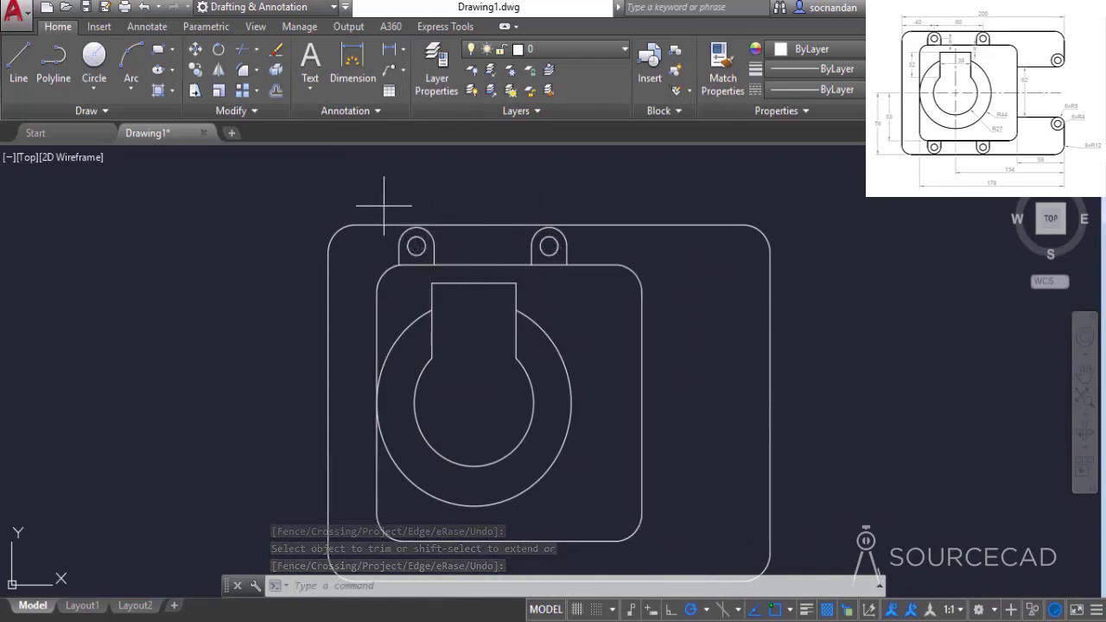
pyautogui.click(384, 206)
pyautogui.click(589, 274)
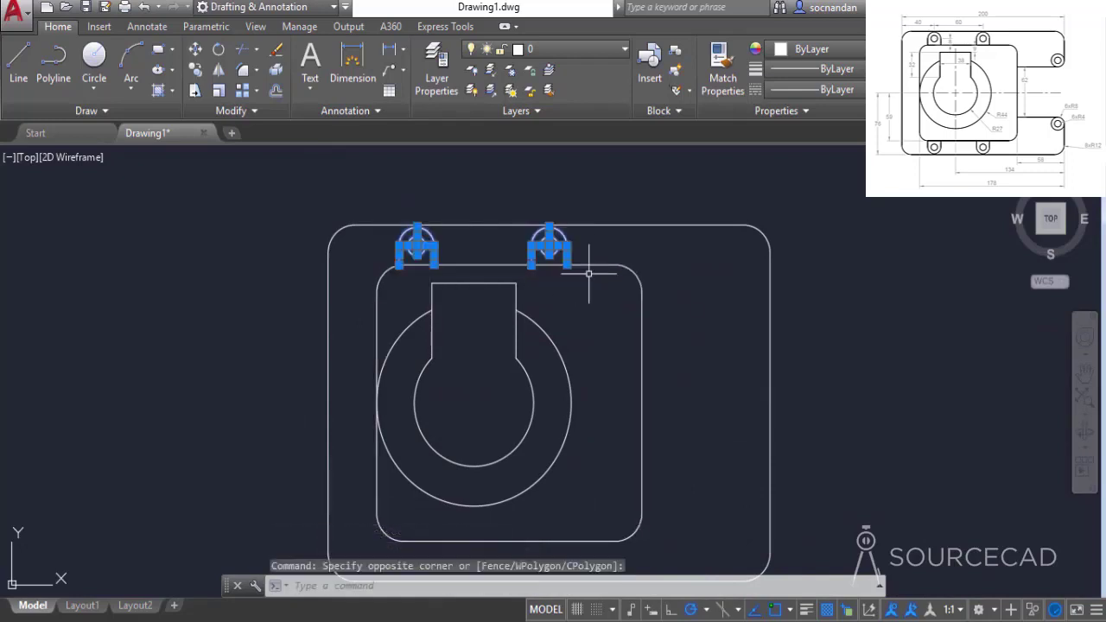
pyautogui.click(219, 71)
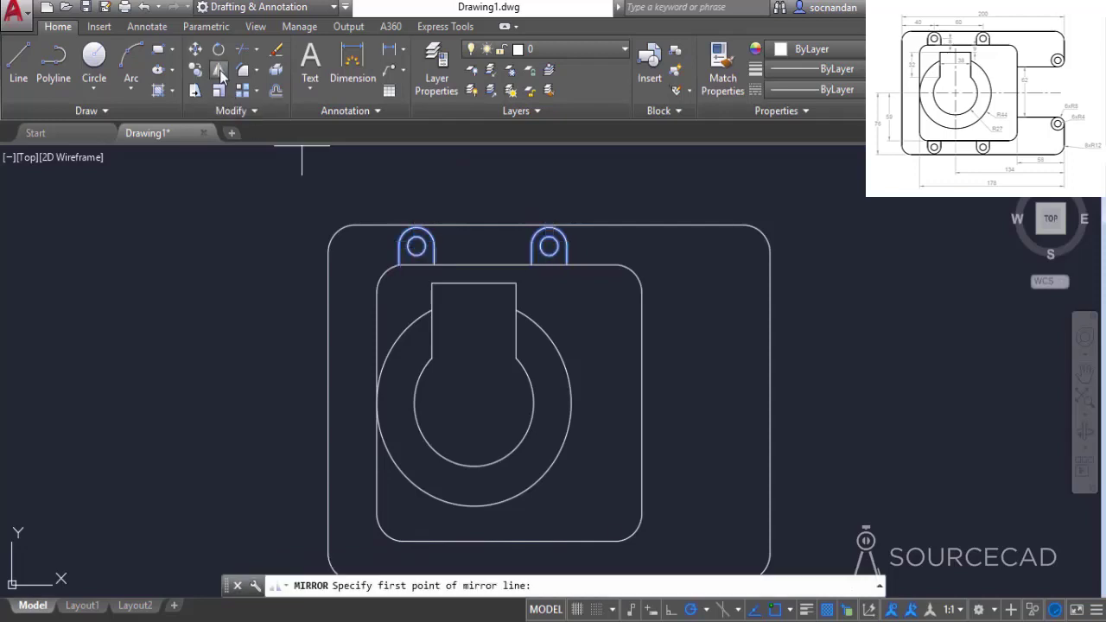
pyautogui.click(474, 403)
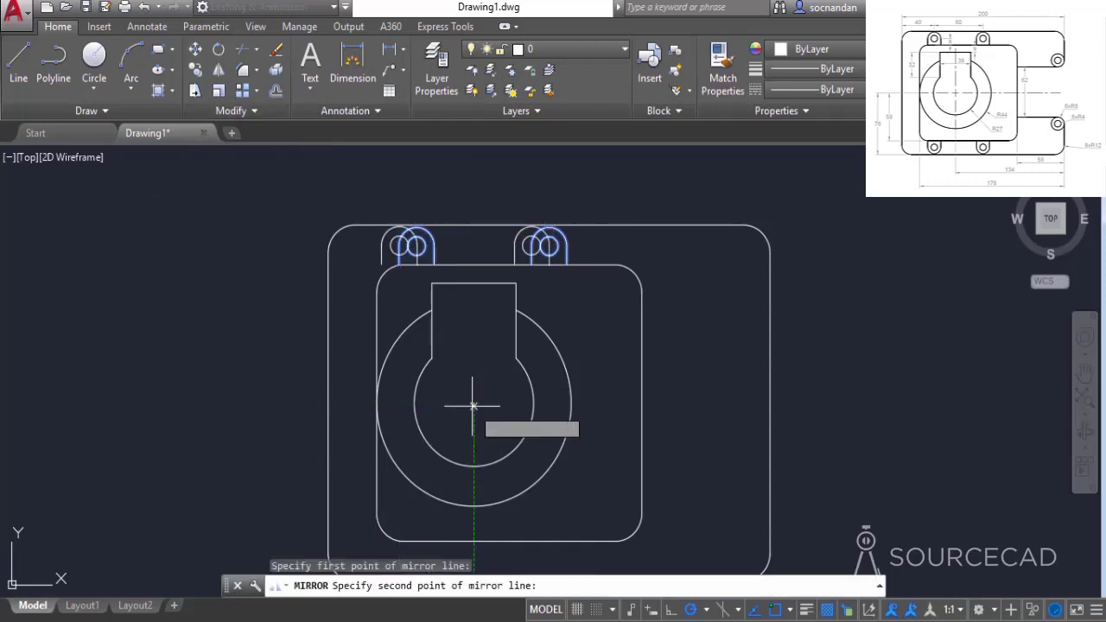
pyautogui.click(643, 403)
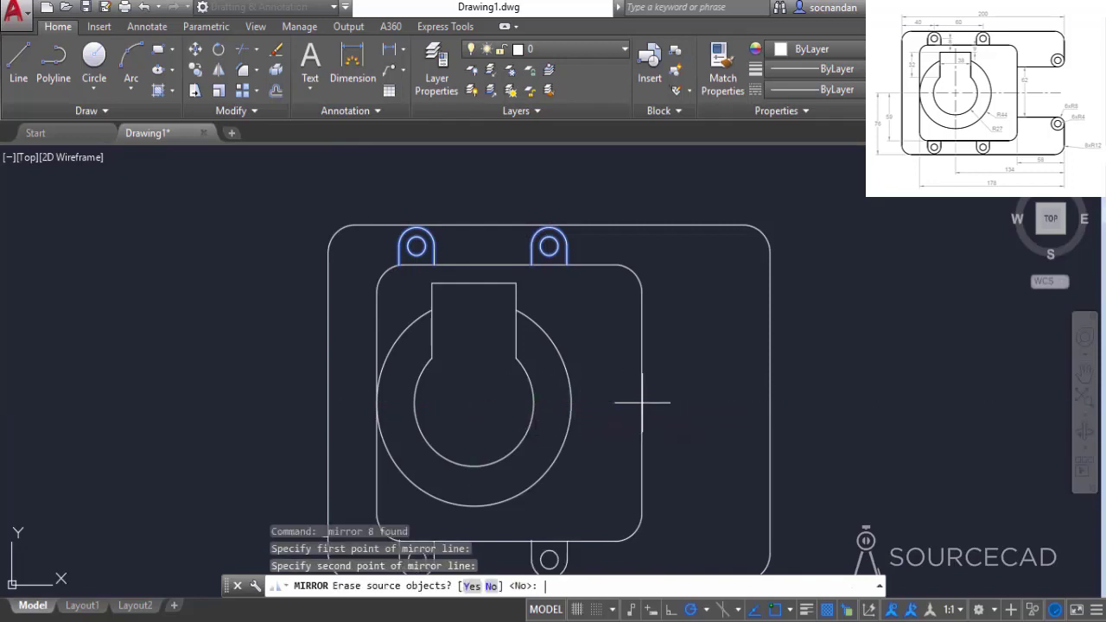
pyautogui.press('Return')
# - Draw a horizontal line from the midpoint of the inner rectangle's right edge to the outer rectangle's right edge
pyautogui.scroll(-2, 621, 494)
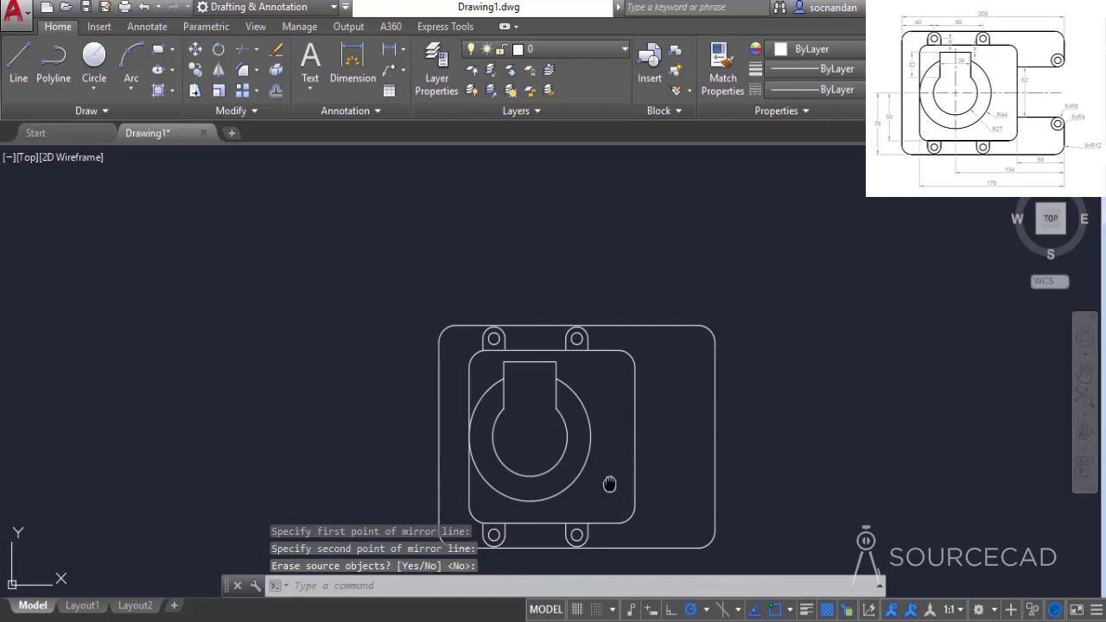
pyautogui.moveTo(609, 484); pyautogui.dragTo(572, 363, button='middle')
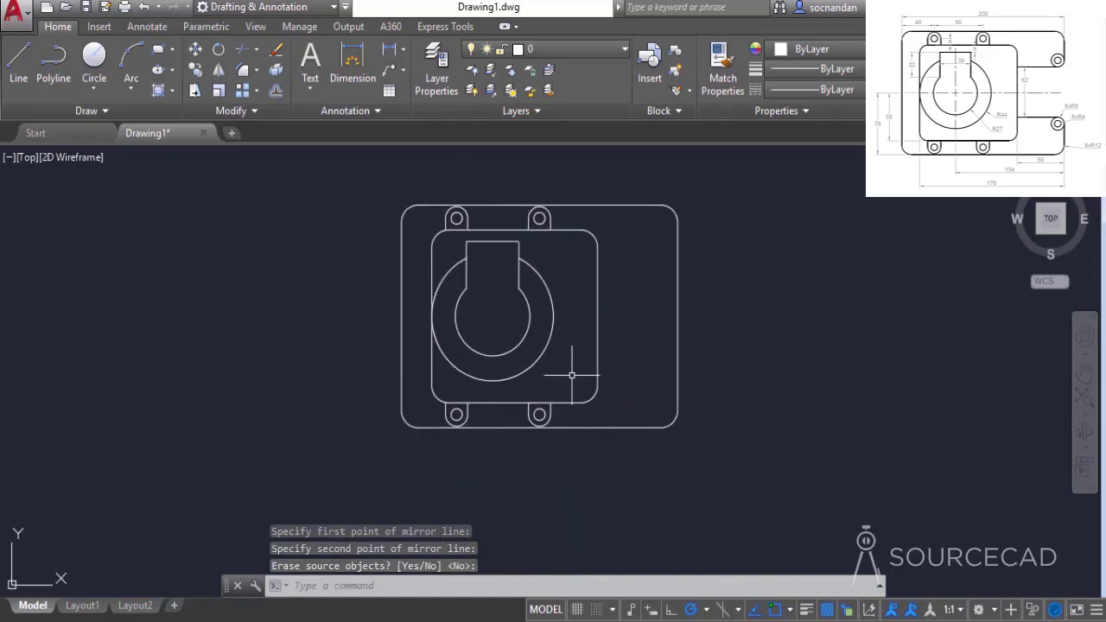
pyautogui.scroll(2, 572, 376)
pyautogui.moveTo(644, 354); pyautogui.dragTo(575, 432, button='middle')
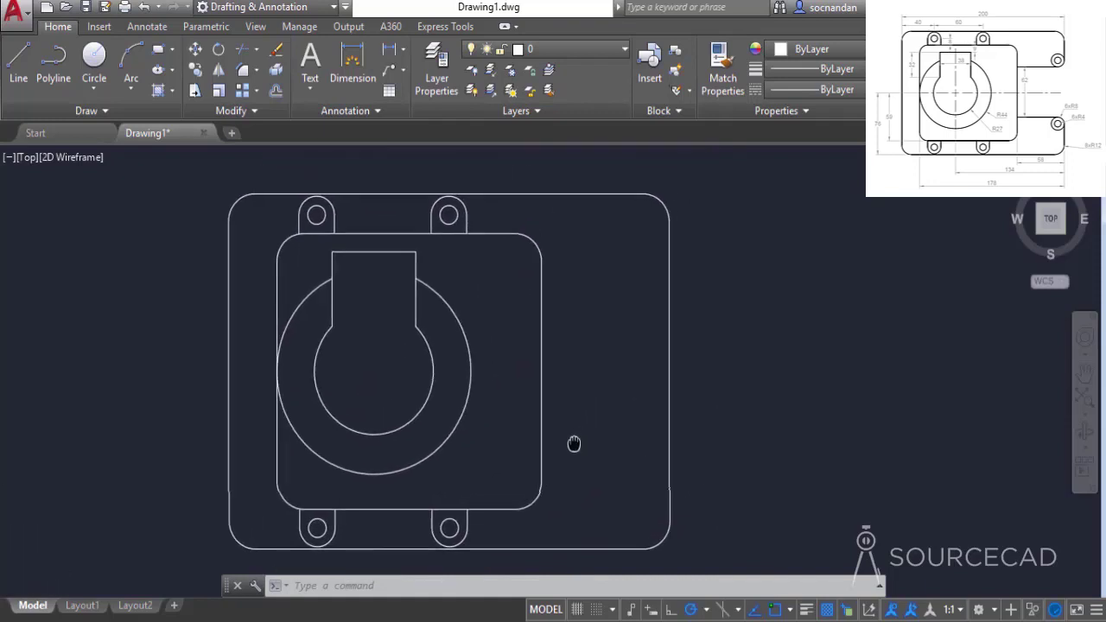
pyautogui.click(18, 62)
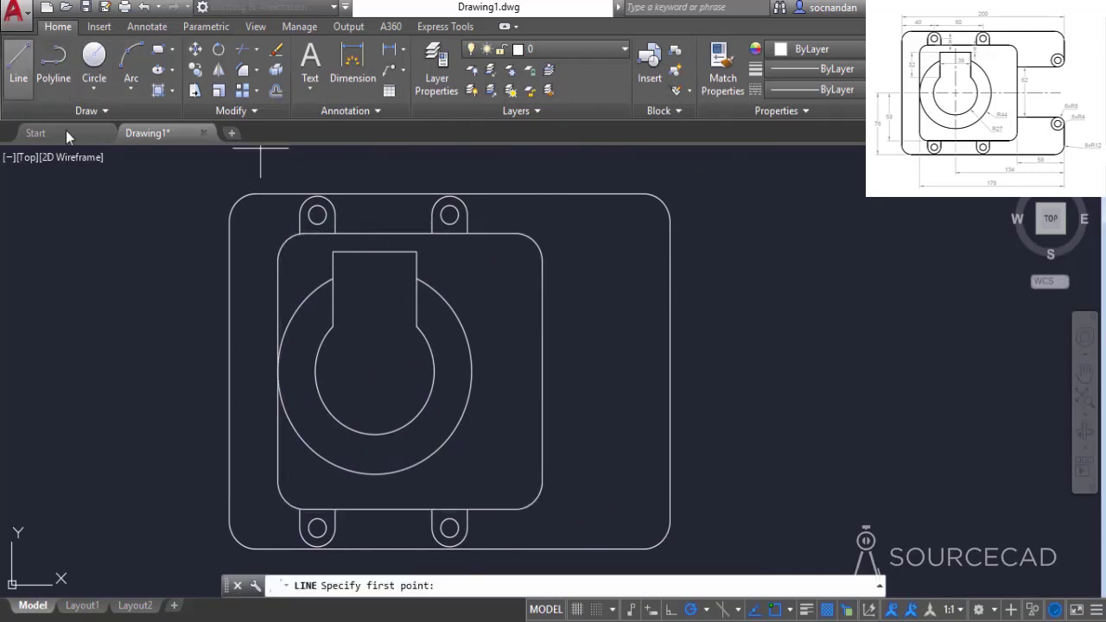
pyautogui.click(543, 372)
pyautogui.click(670, 372)
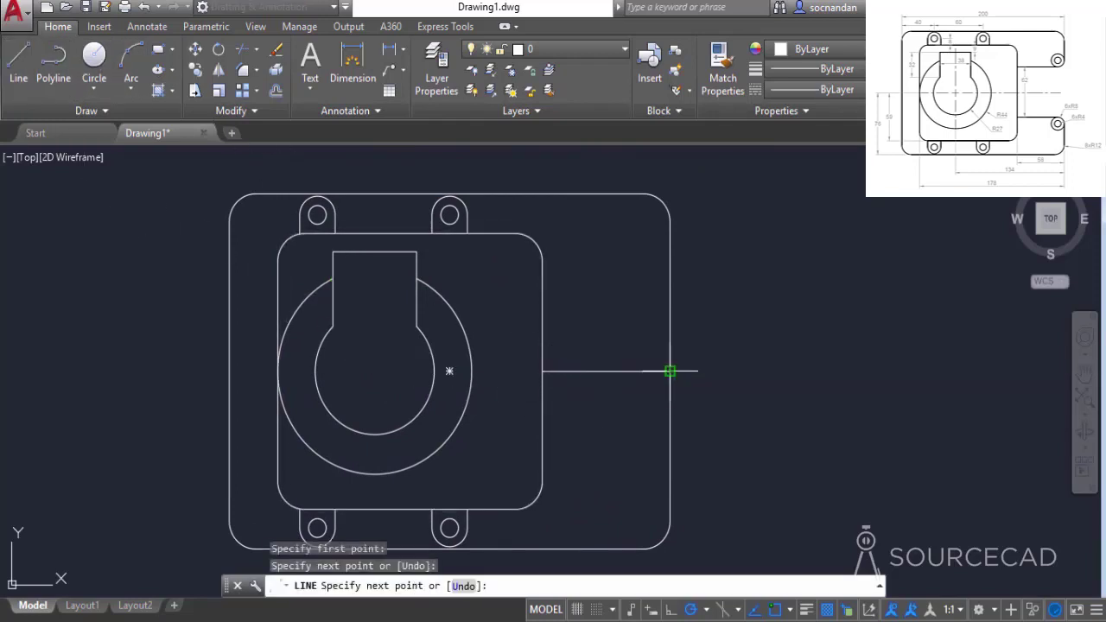
pyautogui.press('Return')
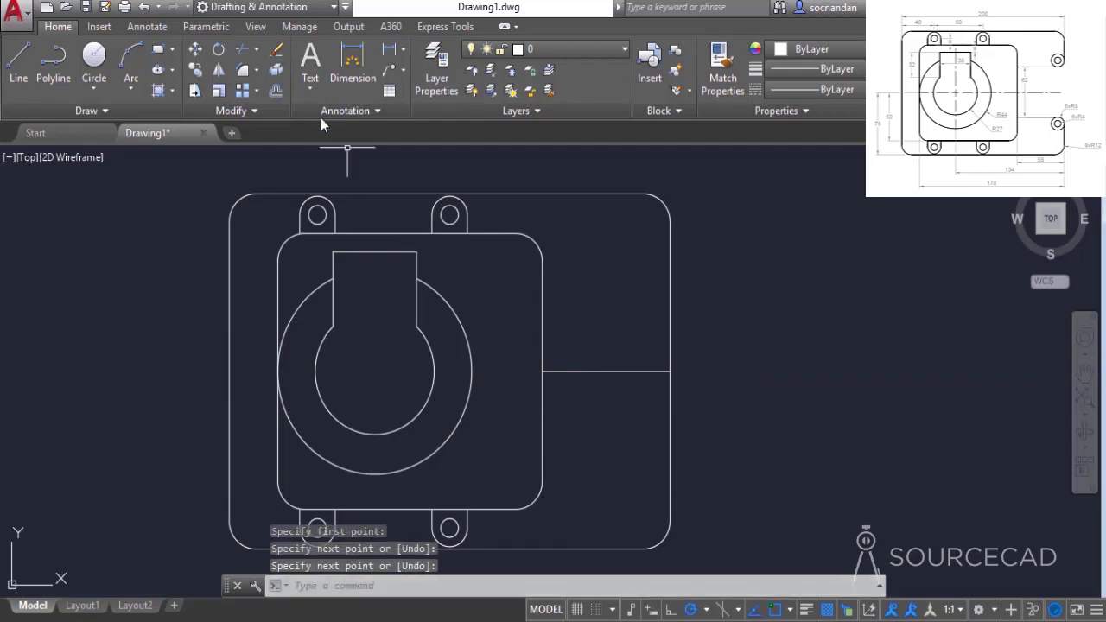
# - Offset the horizontal line between the two rectangles' right edges by 31, once upward and once downward
pyautogui.click(276, 91)
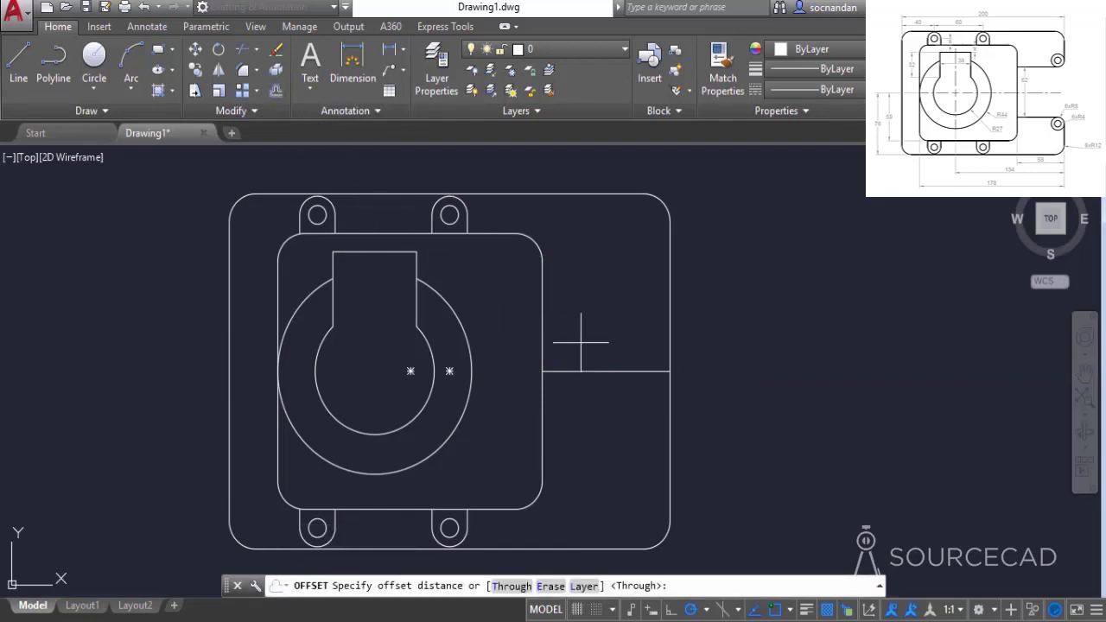
pyautogui.write('31')
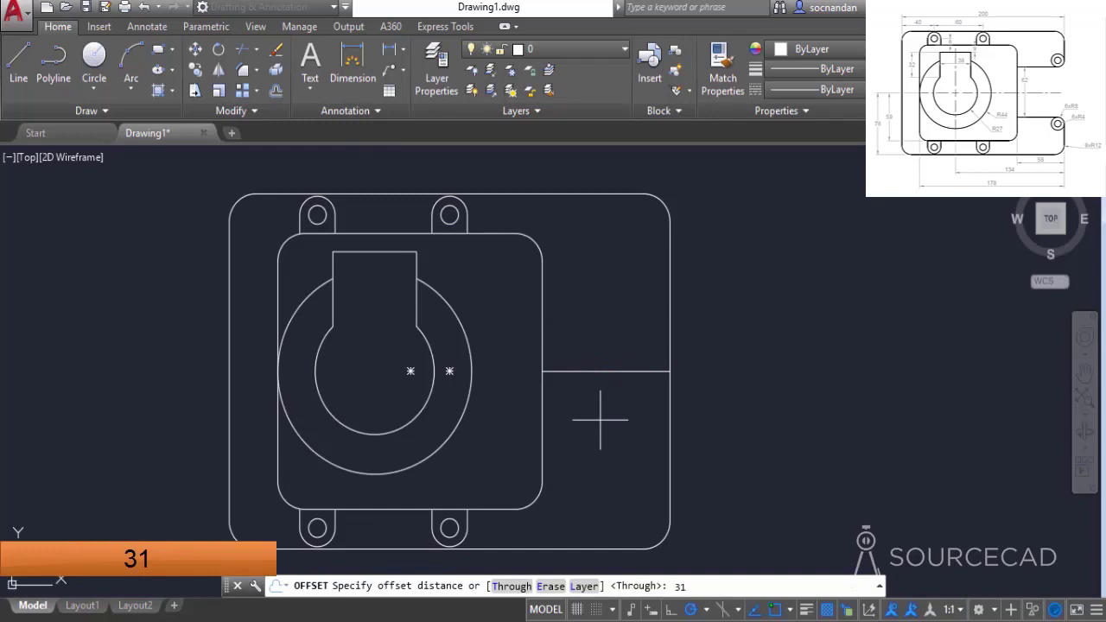
pyautogui.press('Return')
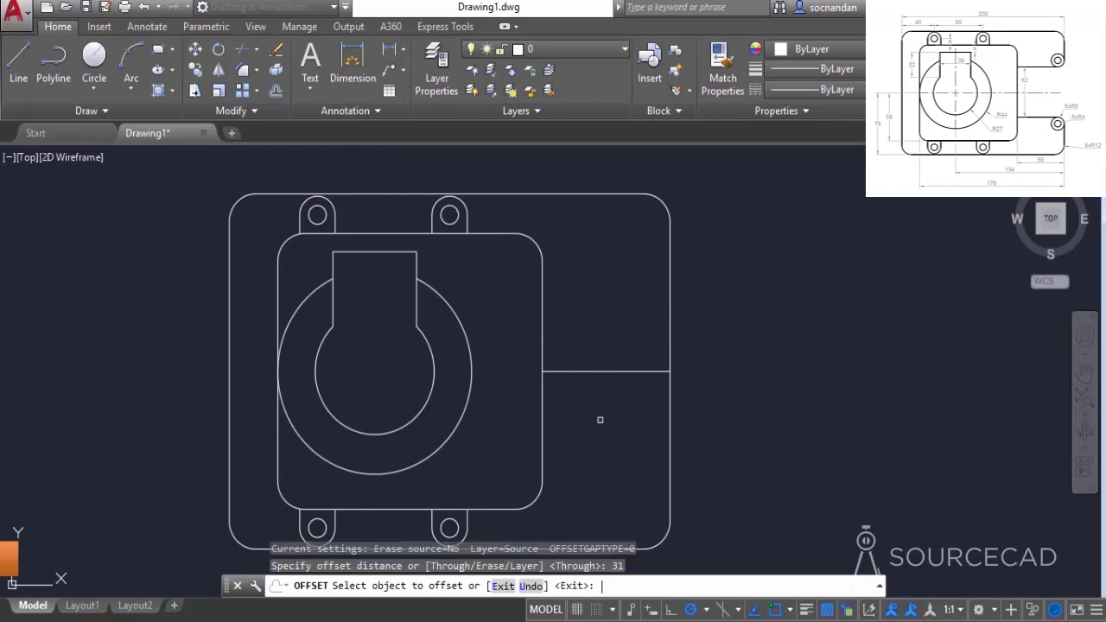
pyautogui.click(607, 372)
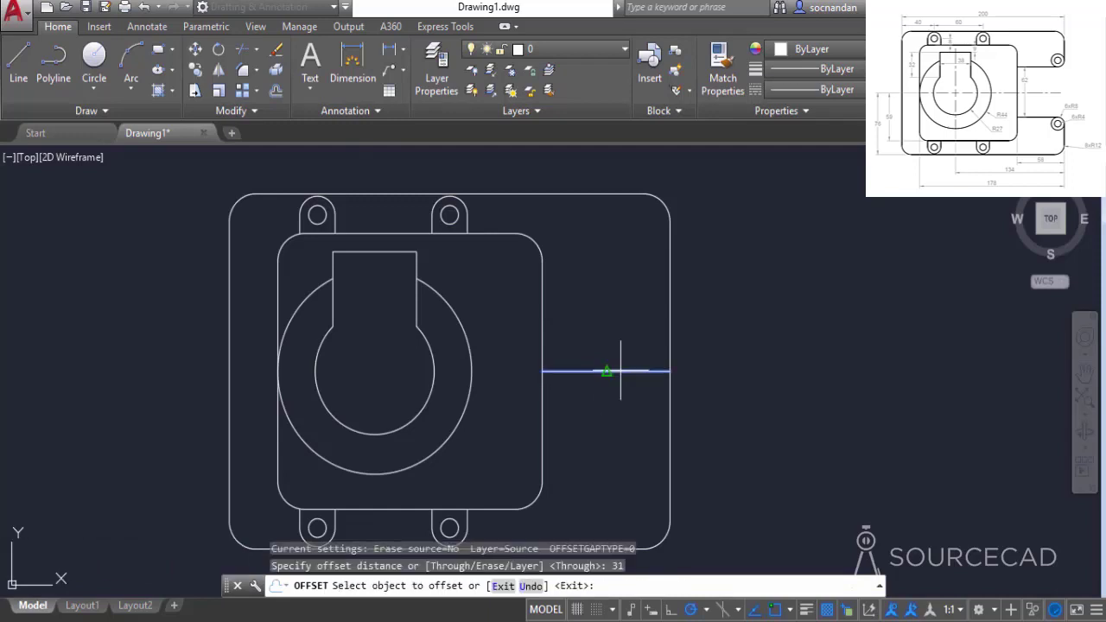
pyautogui.click(609, 278)
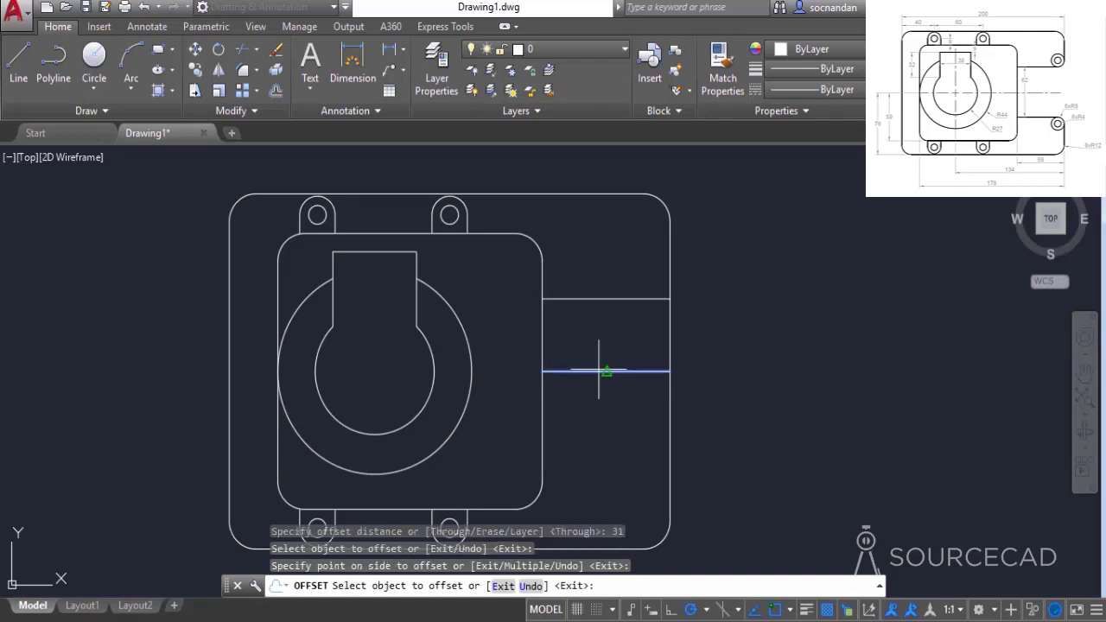
pyautogui.click(600, 371)
pyautogui.click(593, 455)
pyautogui.rightClick(710, 340)
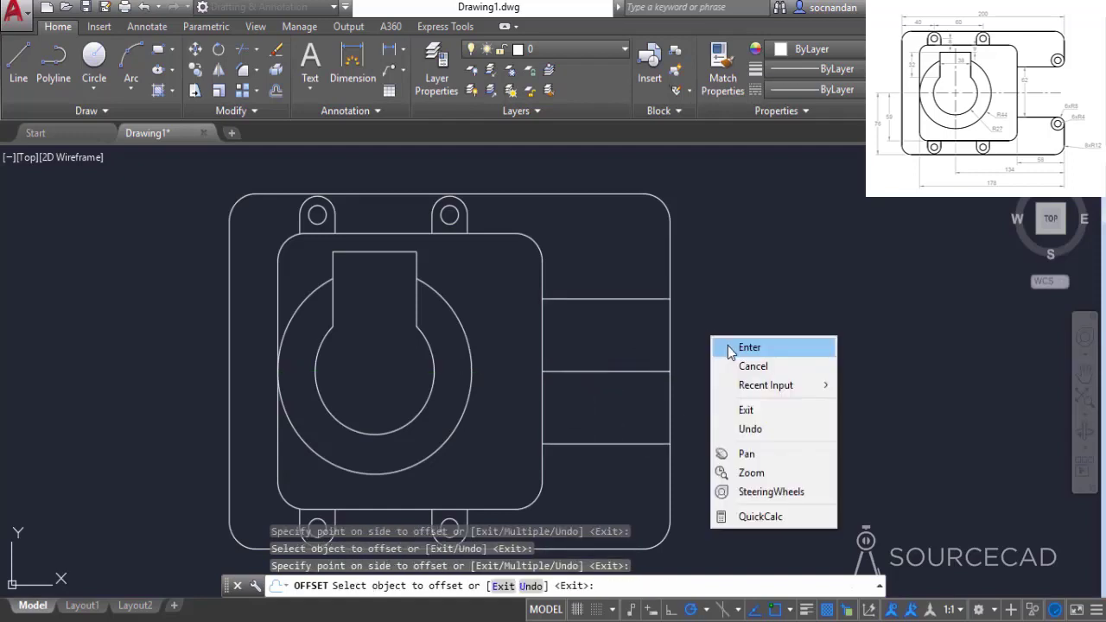
pyautogui.click(727, 347)
# - Erase the original middle horizontal line between the two offset lines
pyautogui.click(657, 382)
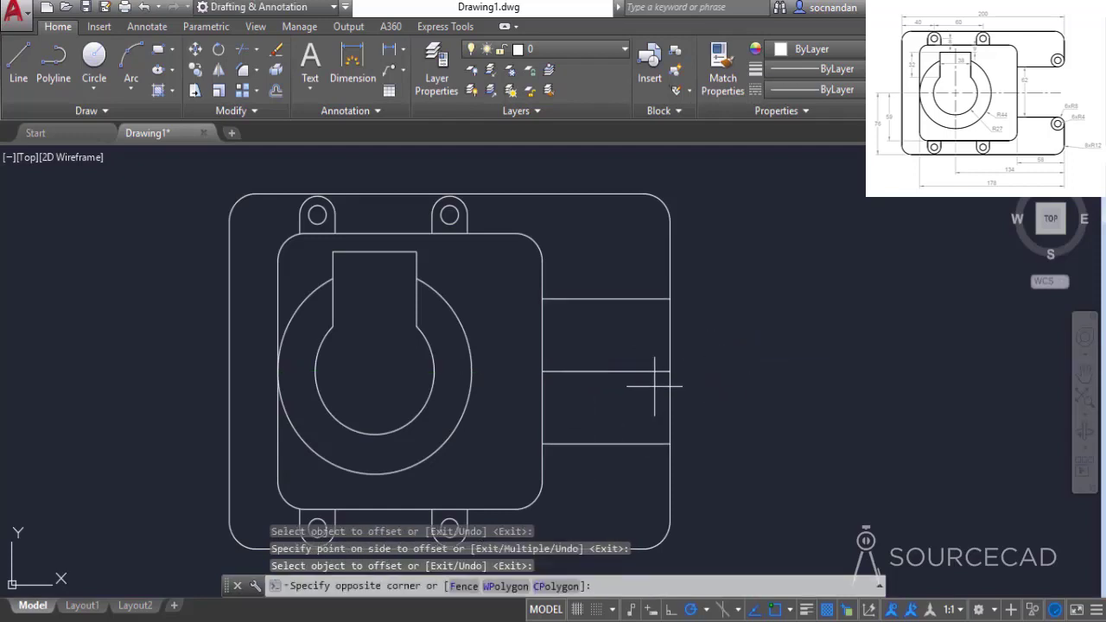
pyautogui.click(616, 348)
pyautogui.rightClick(619, 339)
pyautogui.click(662, 308)
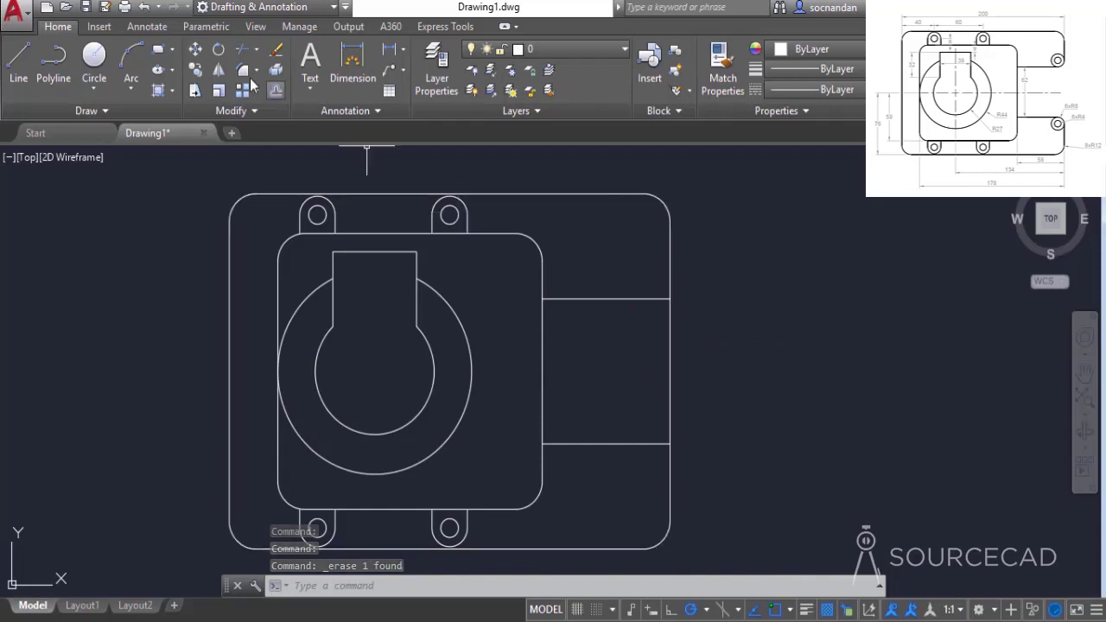
# - Trim the outer rectangle's right edge between the two offset lines to open the cutout
pyautogui.click(243, 52)
pyautogui.press('Return')
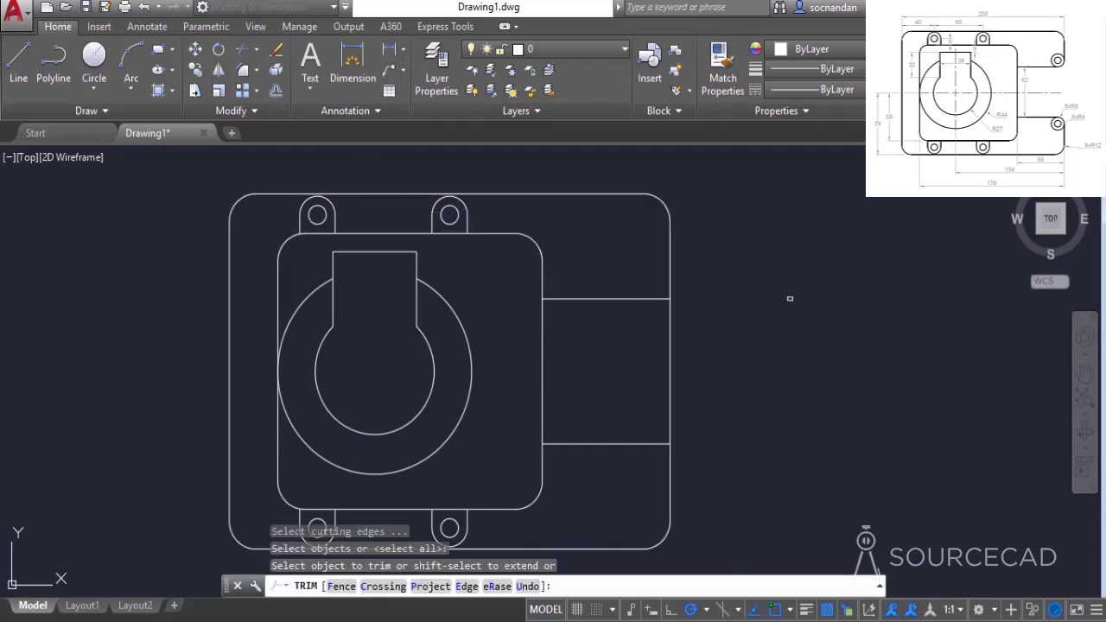
pyautogui.click(671, 342)
pyautogui.rightClick(718, 262)
pyautogui.click(735, 275)
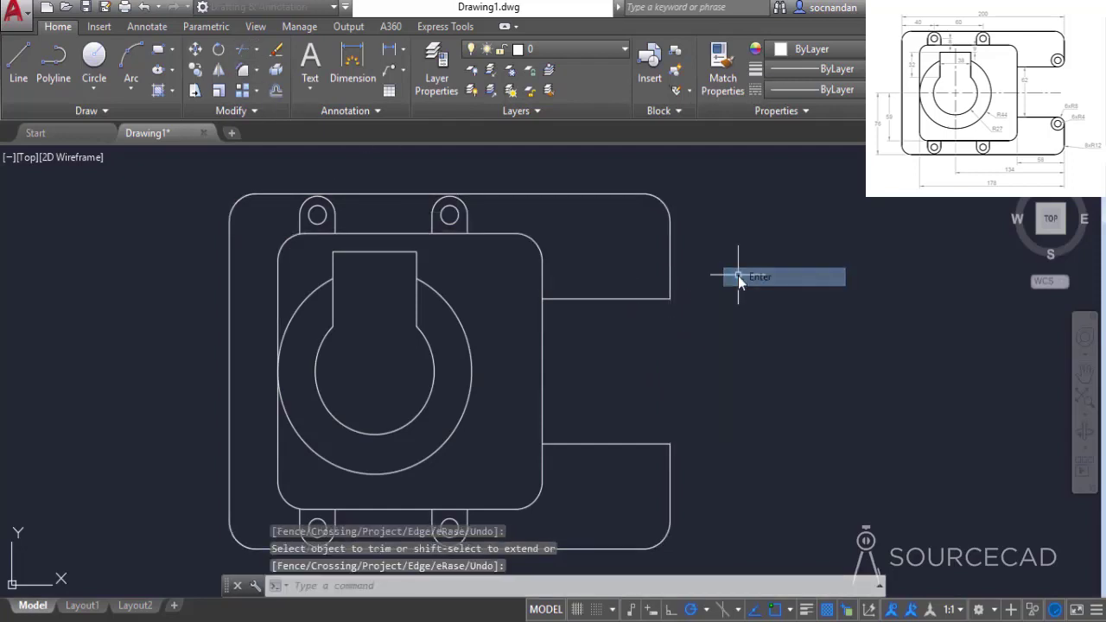
# - Draw a radius 8 circle tangent to the cutout's upper horizontal line and the outer right edge above it
pyautogui.click(91, 89)
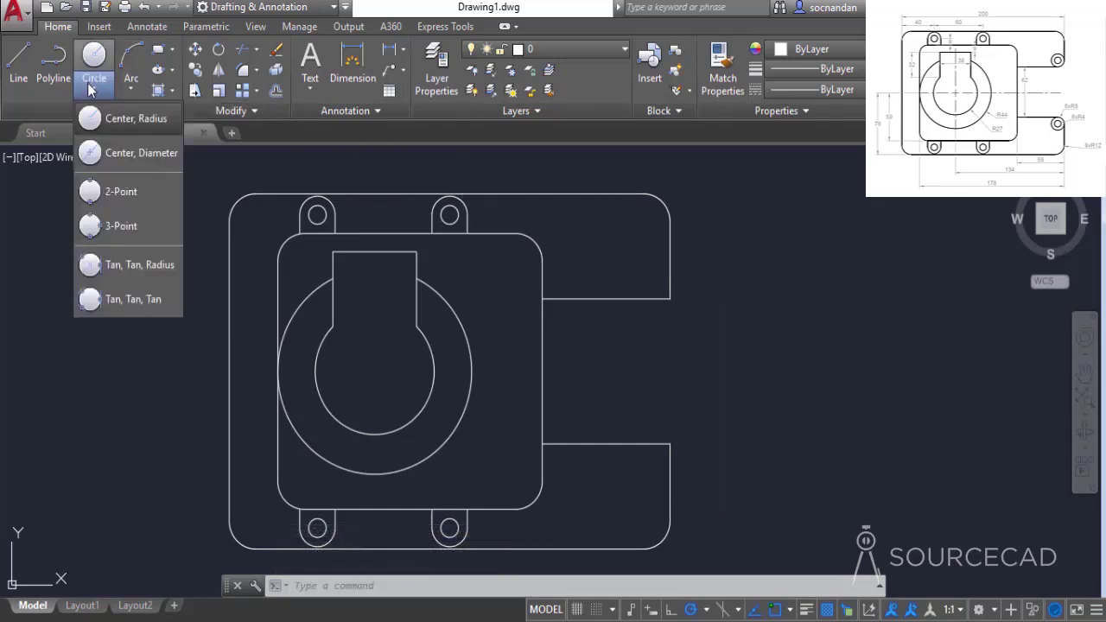
pyautogui.click(127, 271)
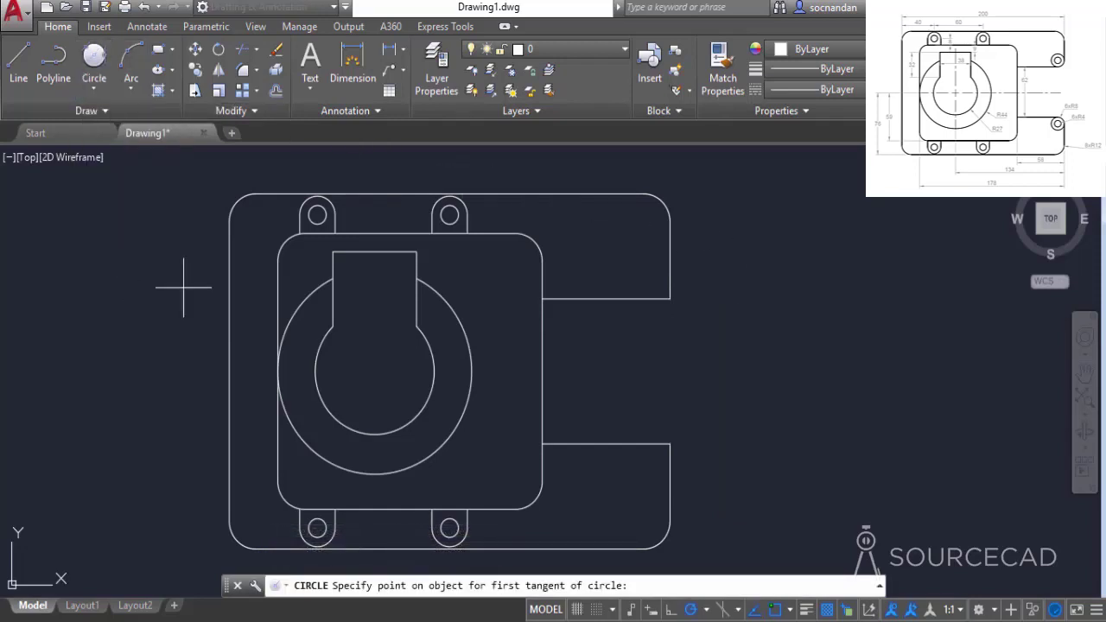
pyautogui.click(635, 299)
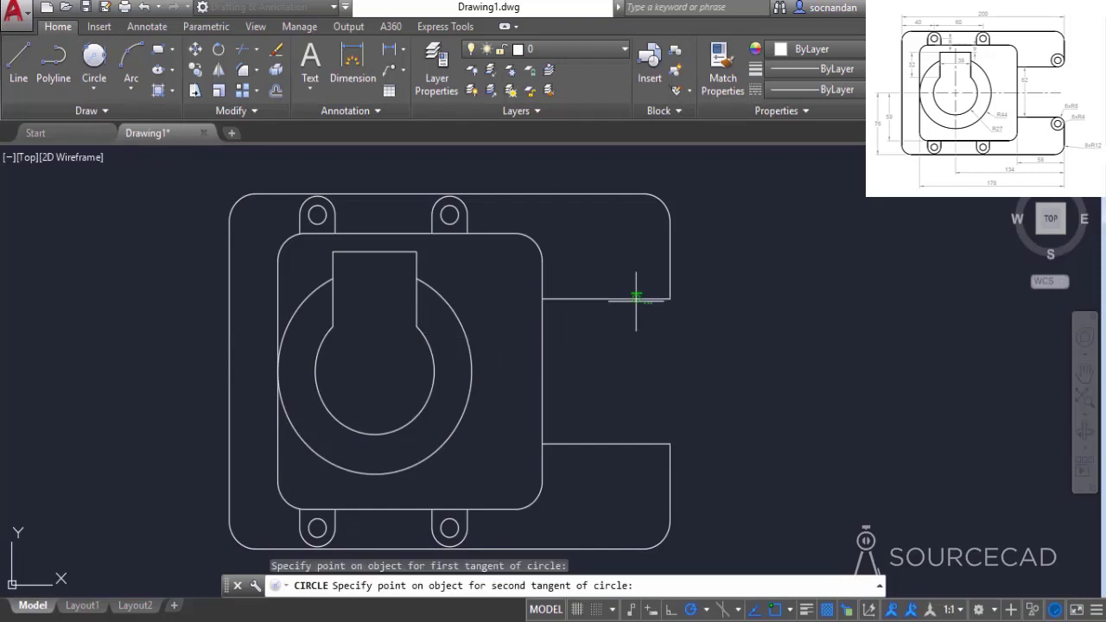
pyautogui.click(669, 261)
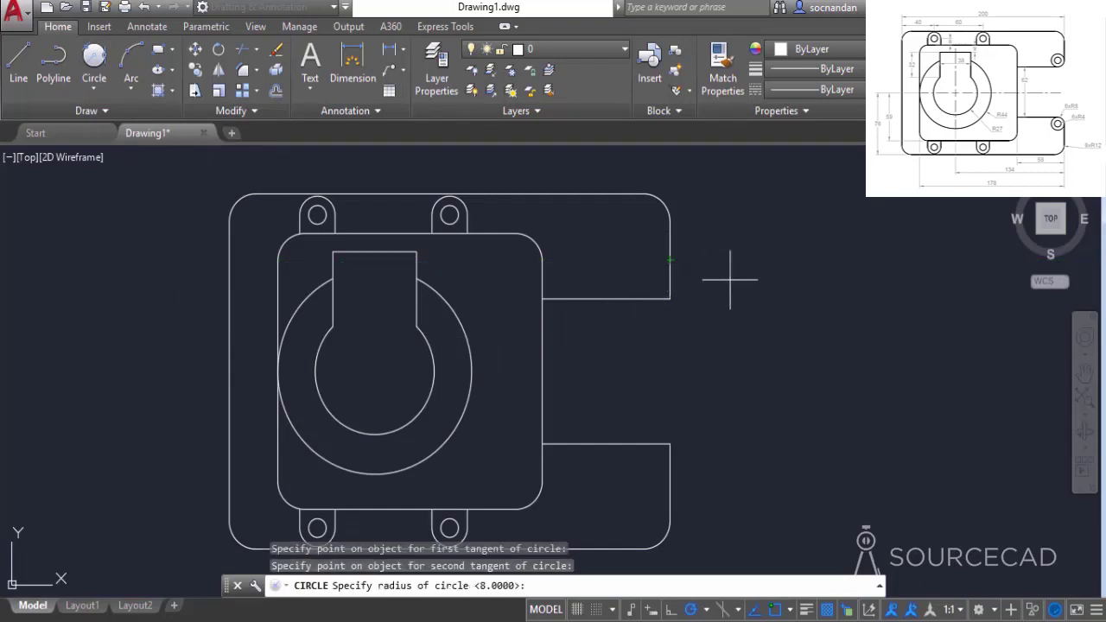
pyautogui.write('8')
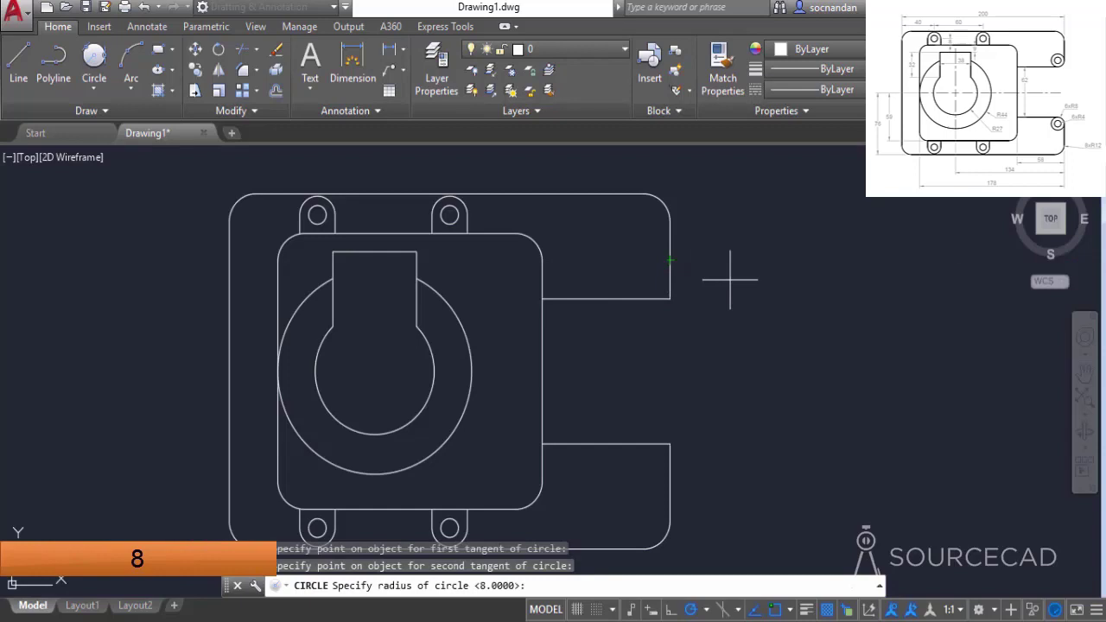
pyautogui.press('Return')
# - Draw a radius 4 circle concentric with the radius 8 circle at the cutout's upper corner
pyautogui.press('Return')
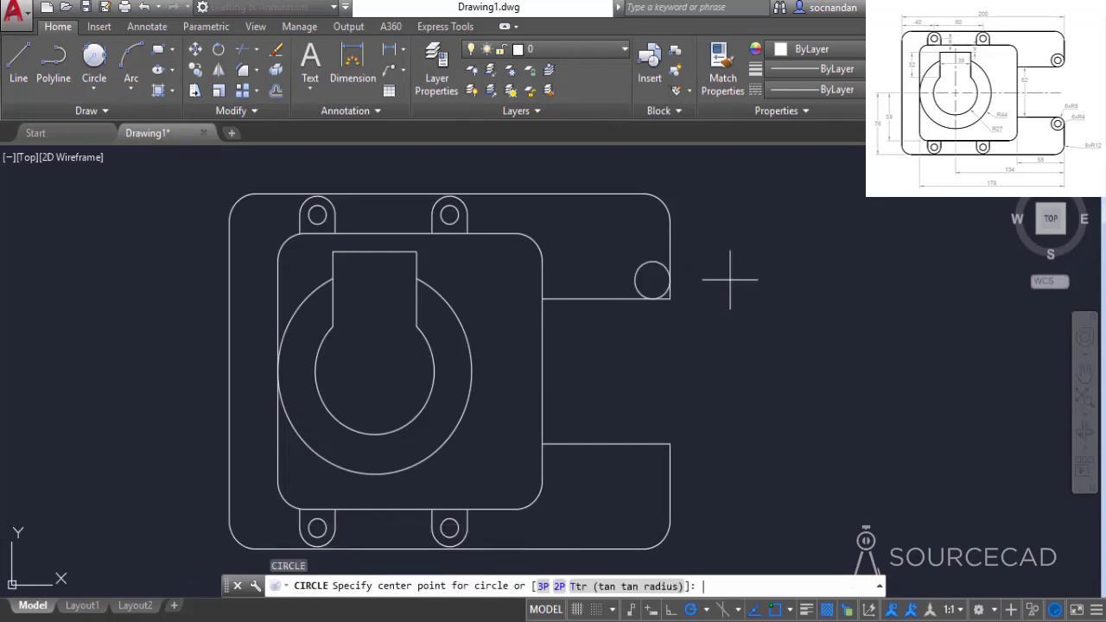
pyautogui.click(652, 279)
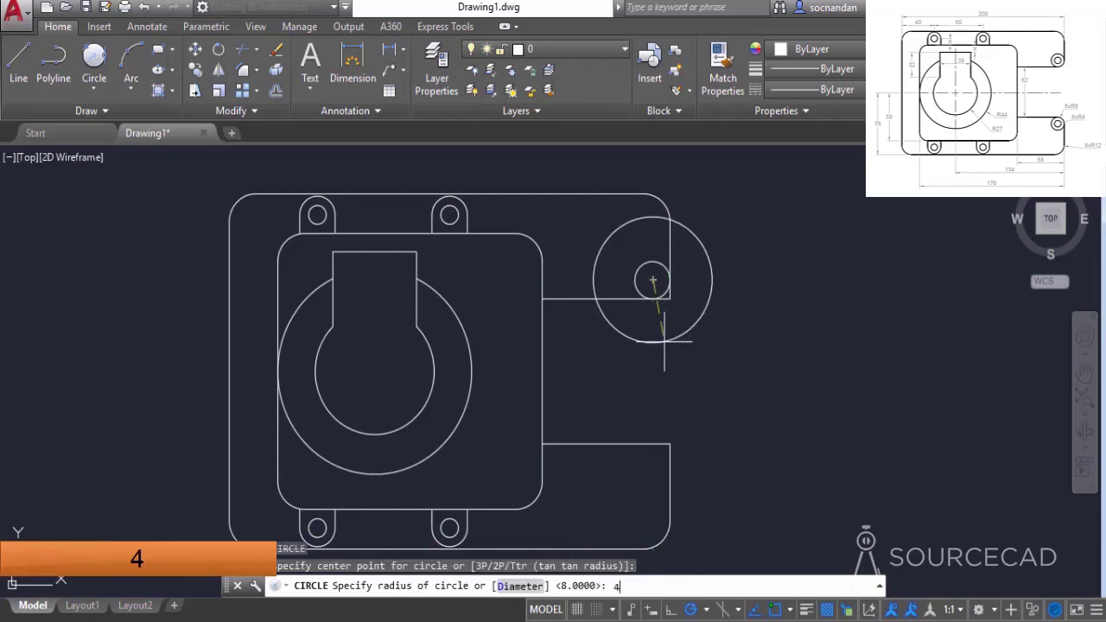
pyautogui.press('Return')
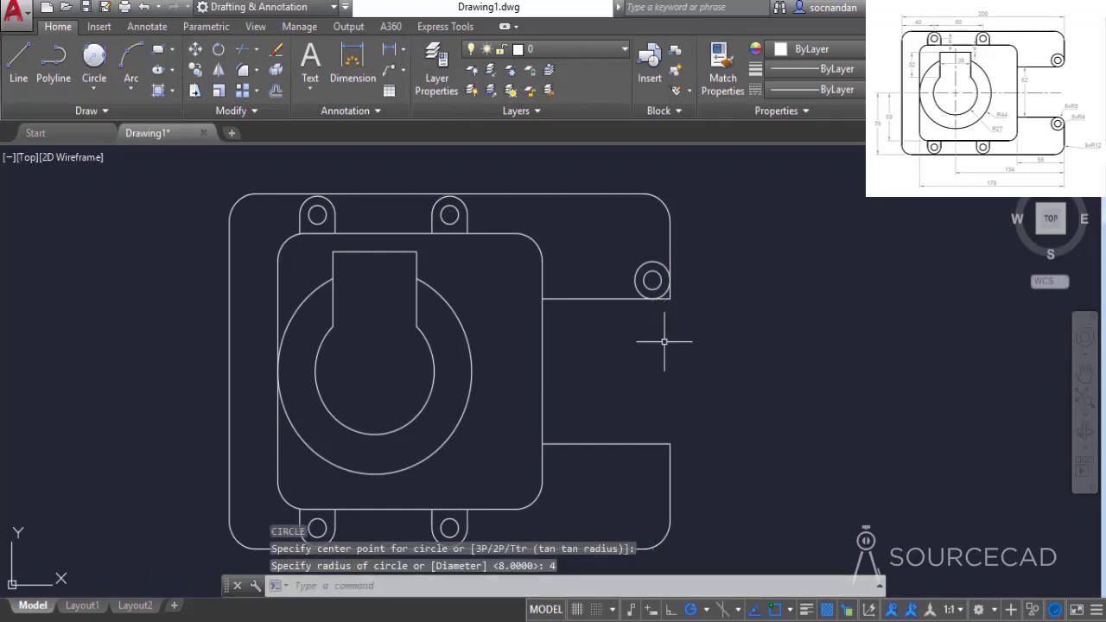
# - Draw a radius 8 circle tangent to the cutout's lower horizontal line and the outer right edge below it
pyautogui.click(94, 88)
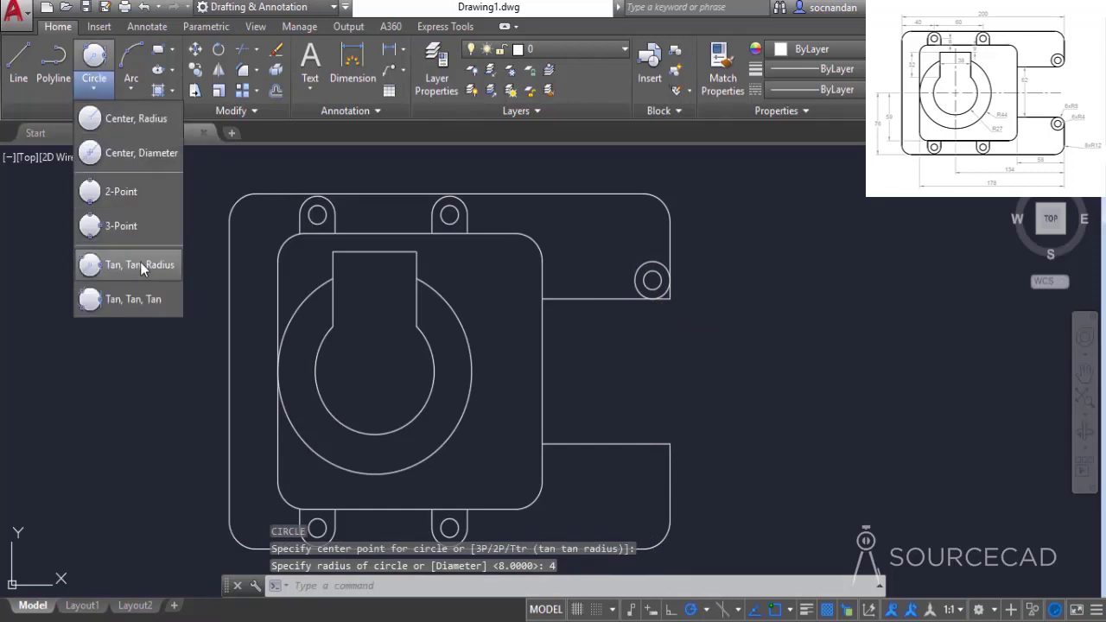
pyautogui.click(140, 262)
pyautogui.click(641, 444)
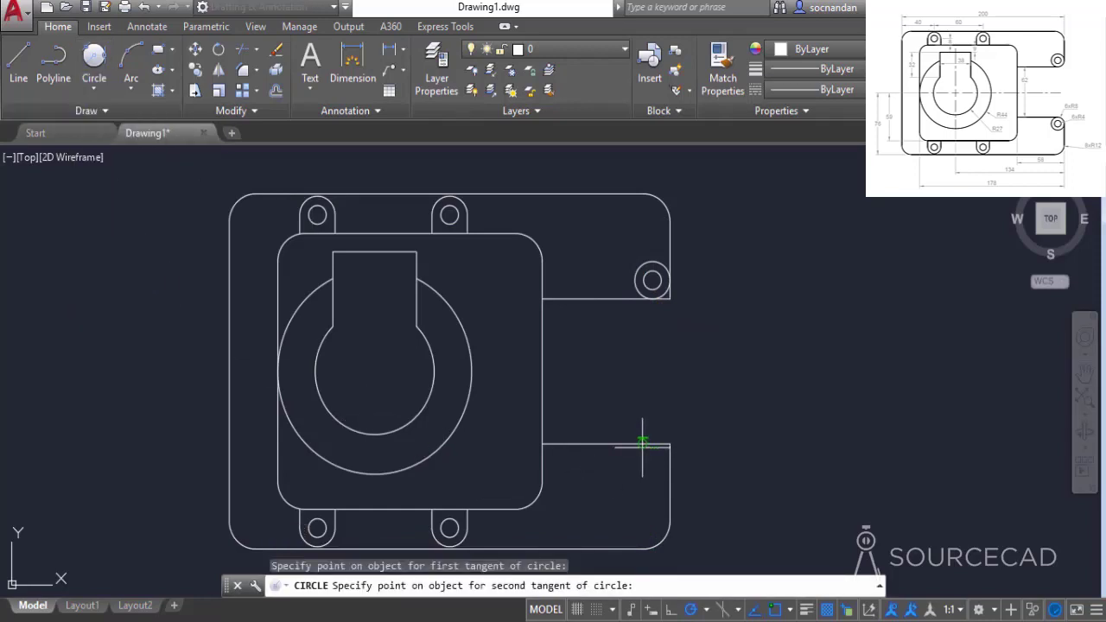
pyautogui.click(666, 465)
pyautogui.write('8')
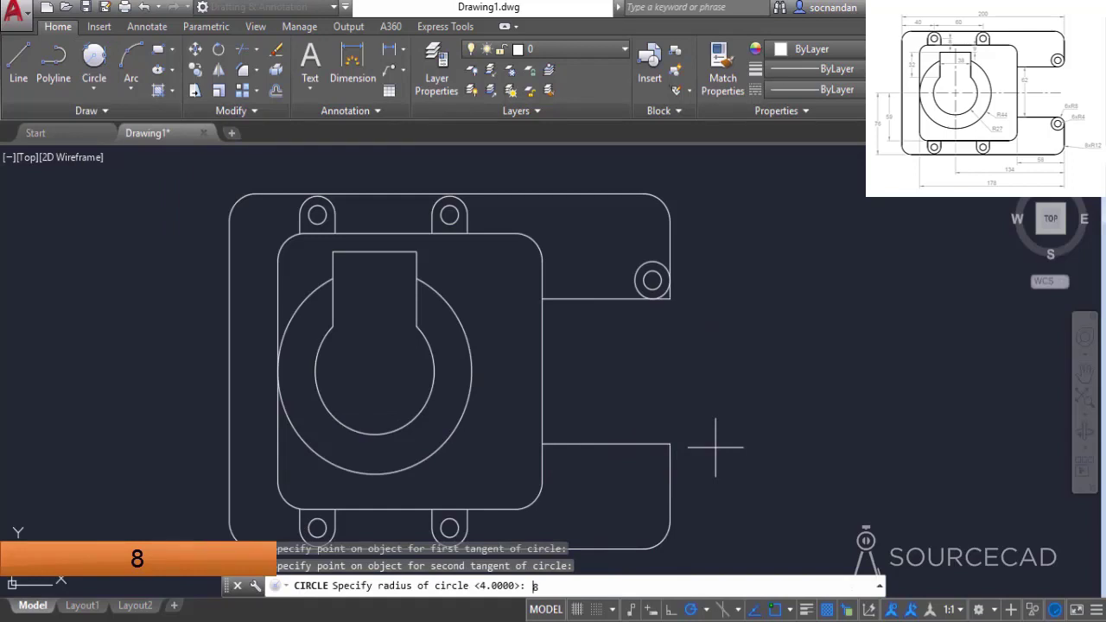
pyautogui.press('Return')
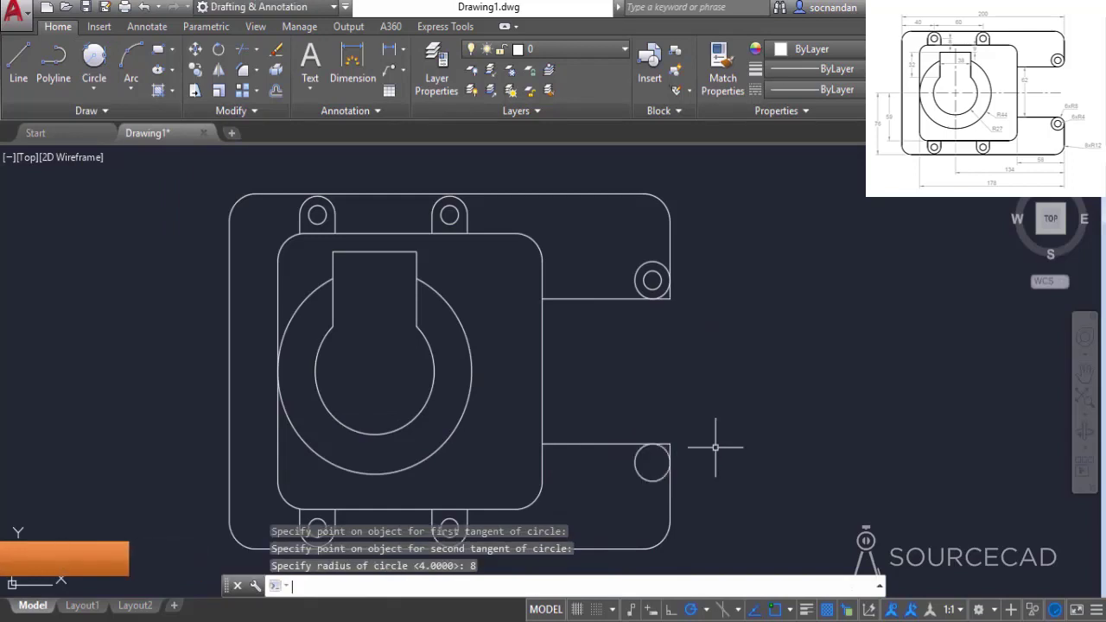
# - Draw a radius 4 circle concentric with the radius 8 circle at the cutout's lower corner
pyautogui.press('Return')
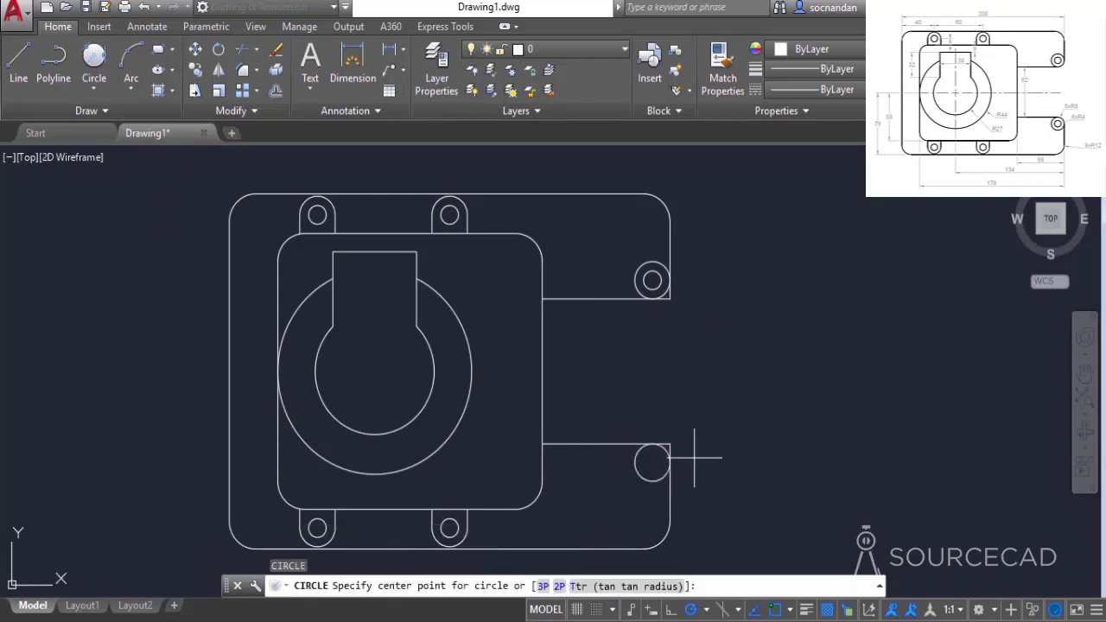
pyautogui.click(653, 463)
pyautogui.write('4')
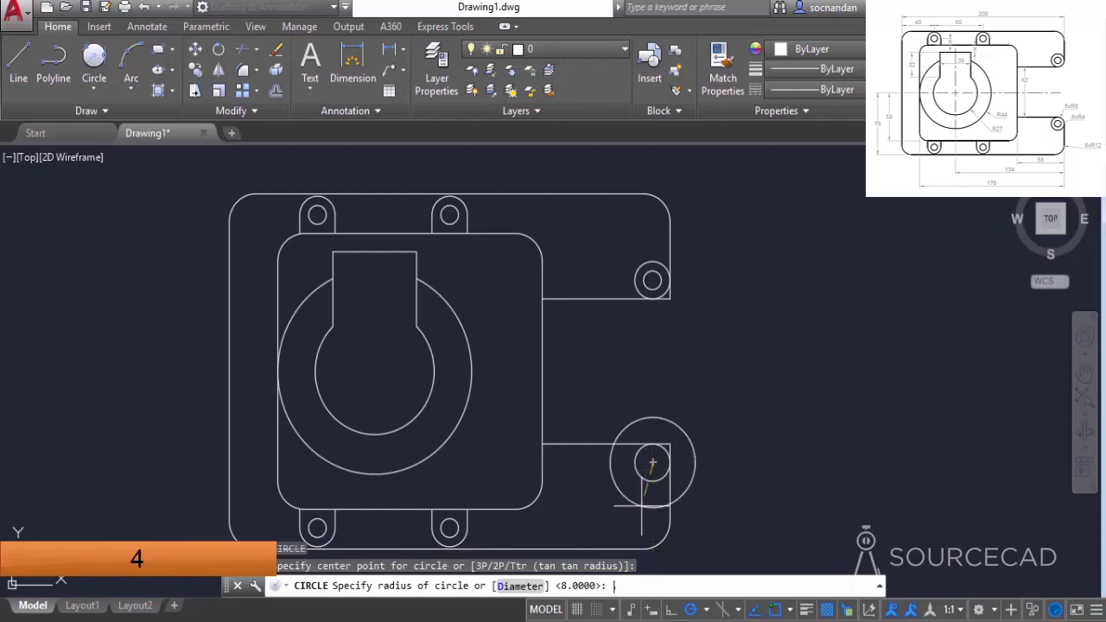
pyautogui.press('Return')
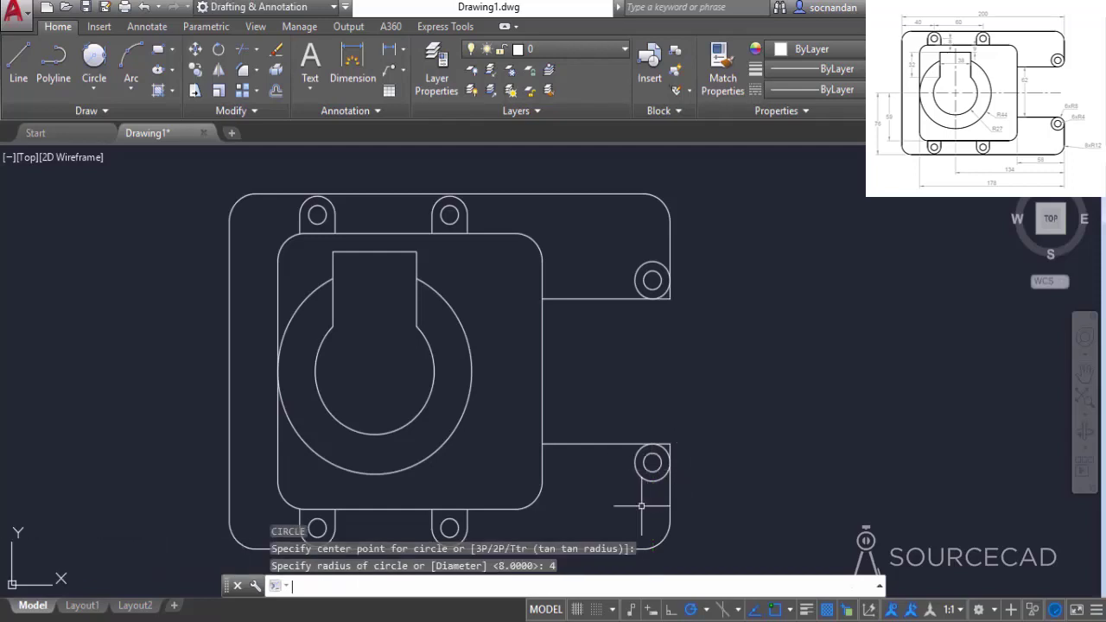
# - Trim the square corner projecting beyond the radius 8 circle at the cutout's upper end
pyautogui.scroll(2, 672, 450)
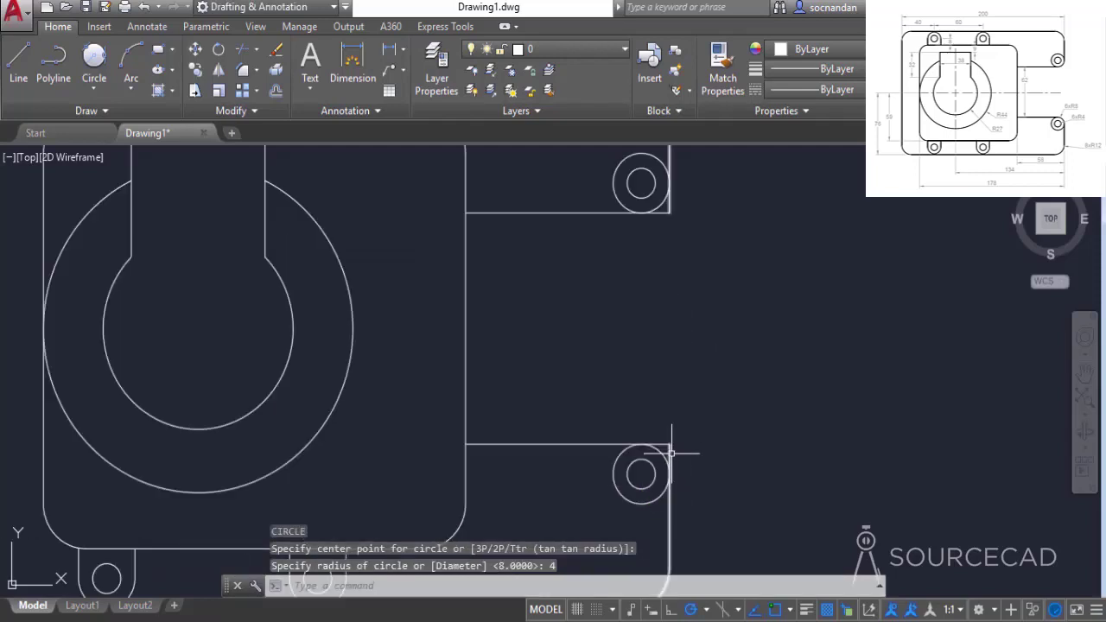
pyautogui.scroll(2, 681, 227)
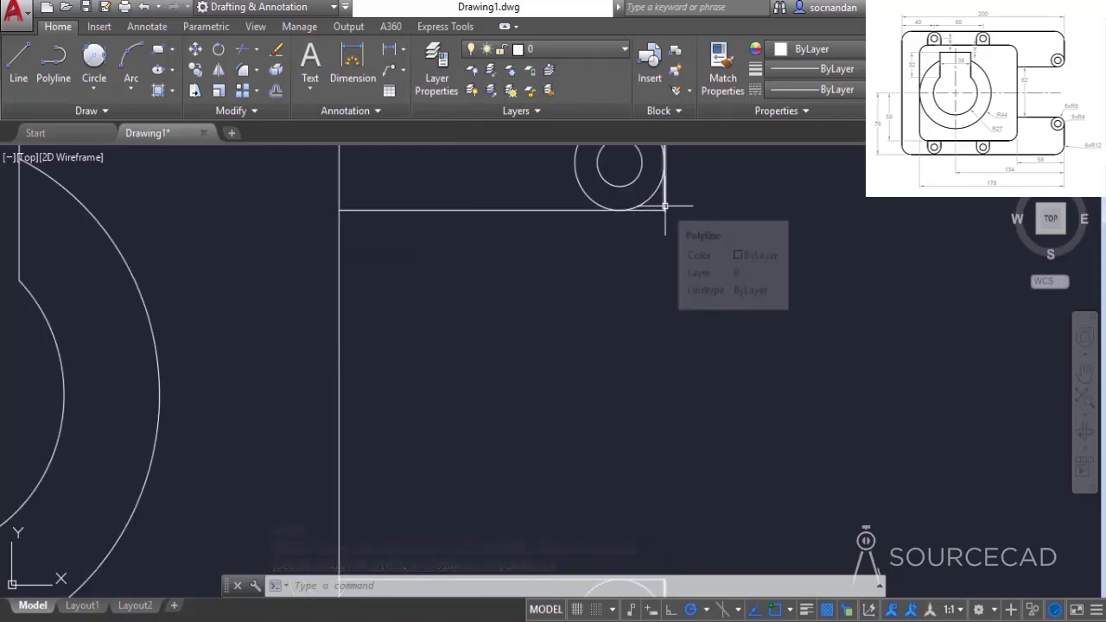
pyautogui.click(237, 49)
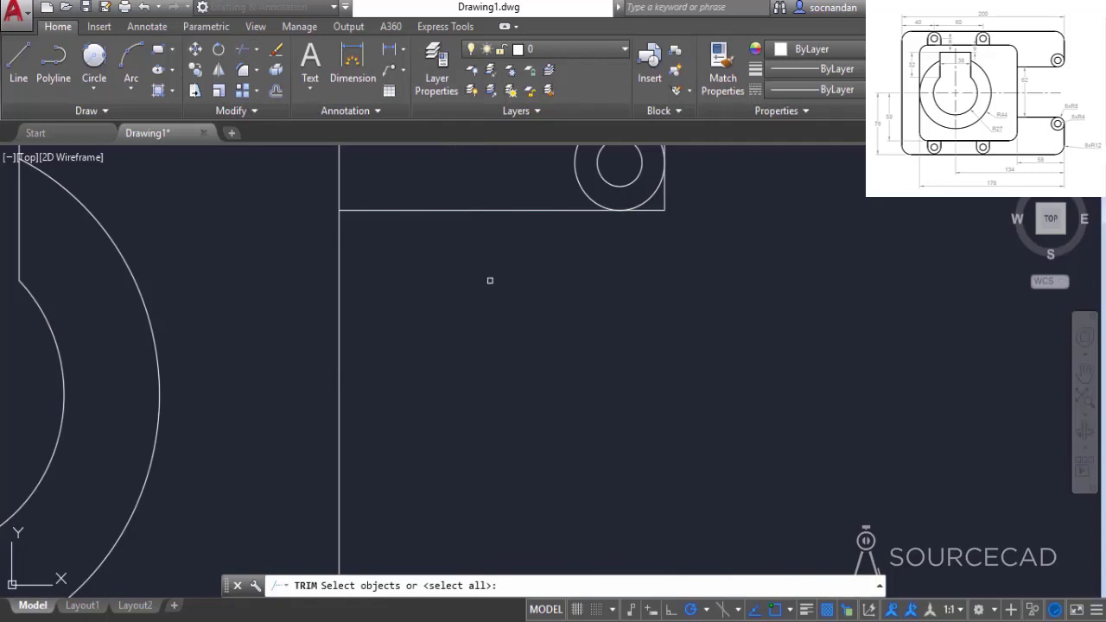
pyautogui.press('Return')
pyautogui.moveTo(644, 247); pyautogui.dragTo(662, 206)
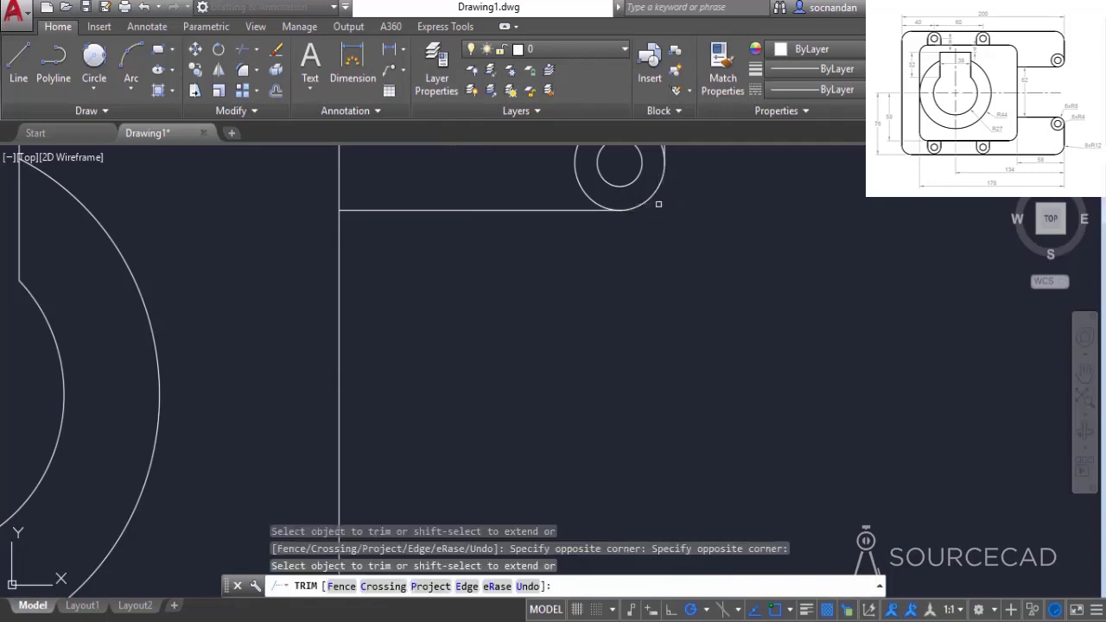
# - Trim the square corner projecting beyond the radius 8 circle at the cutout's lower end and finish trimming
pyautogui.scroll(-4, 668, 234)
pyautogui.scroll(5, 676, 371)
pyautogui.click(669, 314)
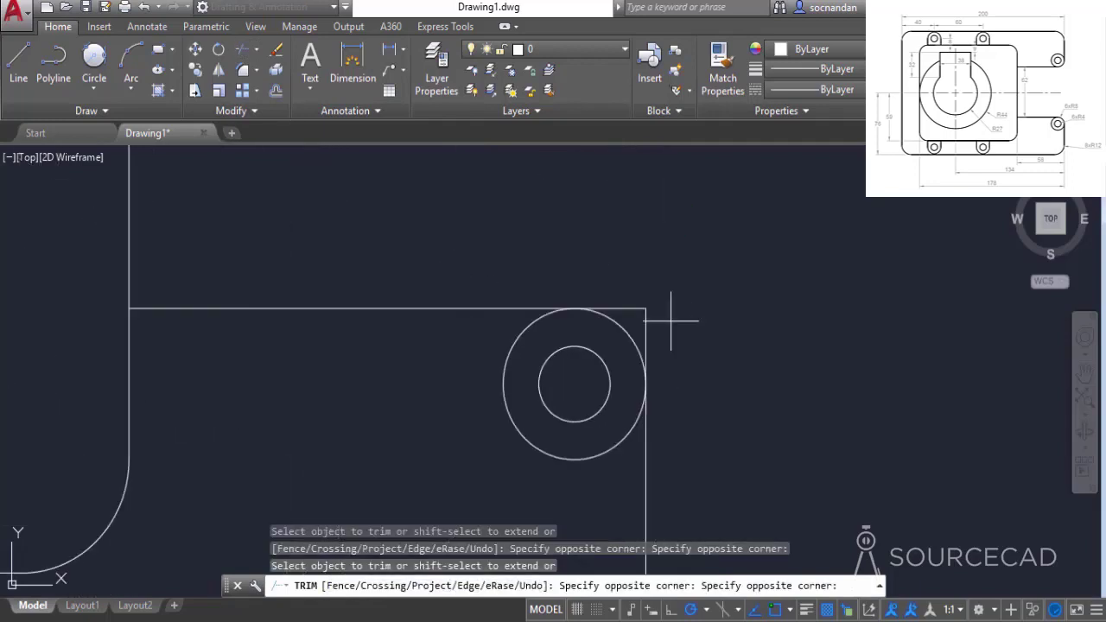
pyautogui.click(637, 248)
pyautogui.rightClick(631, 262)
pyautogui.click(644, 275)
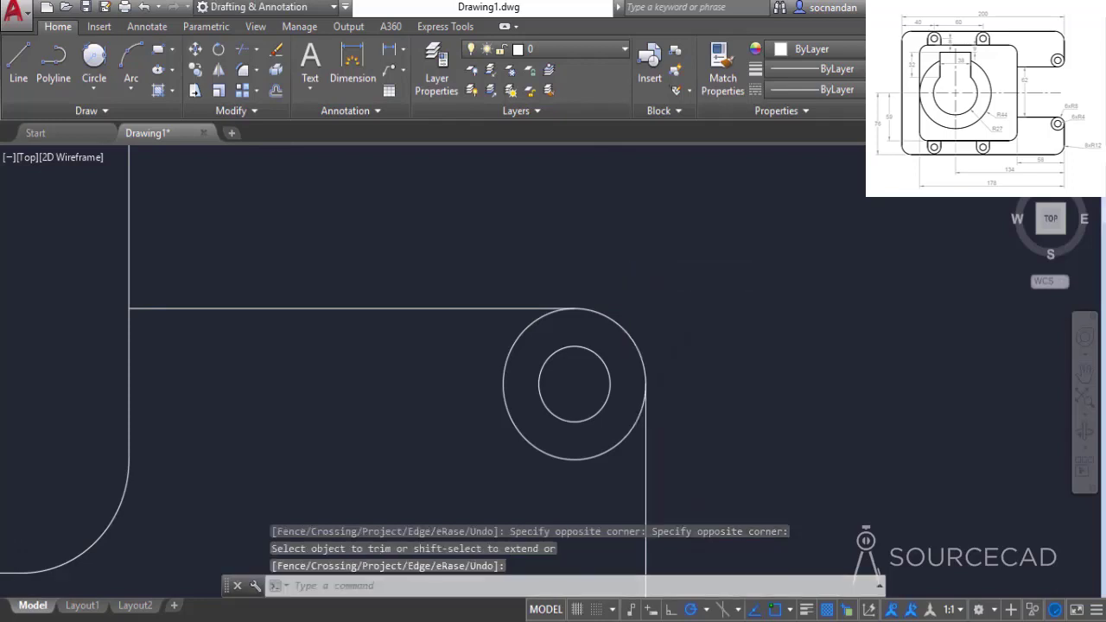
pyautogui.scroll(-3, 644, 275)
pyautogui.moveTo(644, 224); pyautogui.dragTo(671, 312, button='middle')
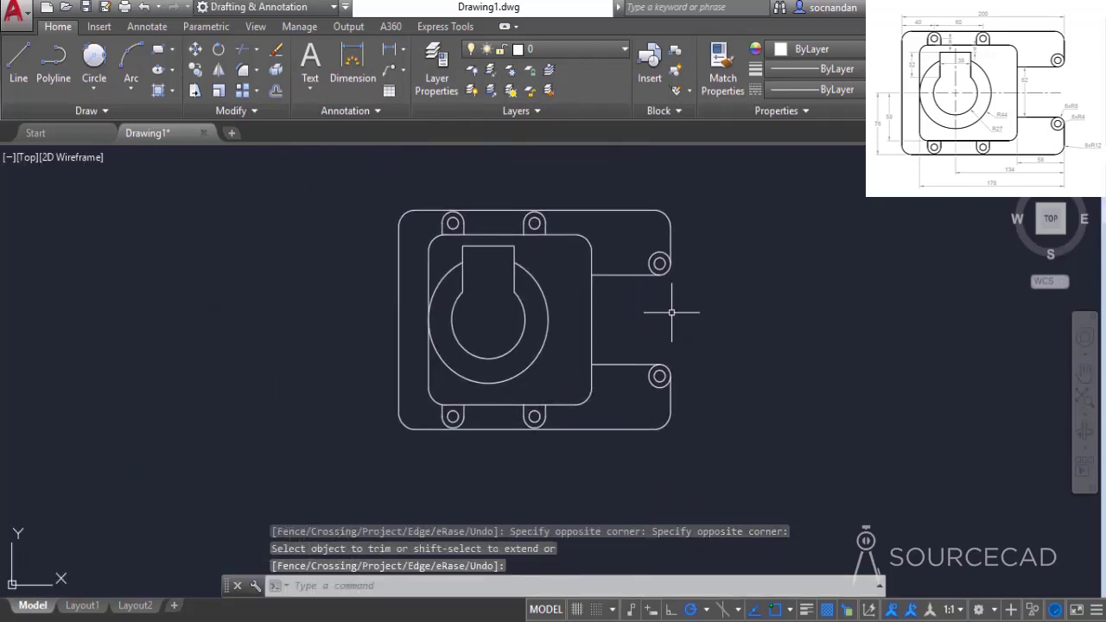